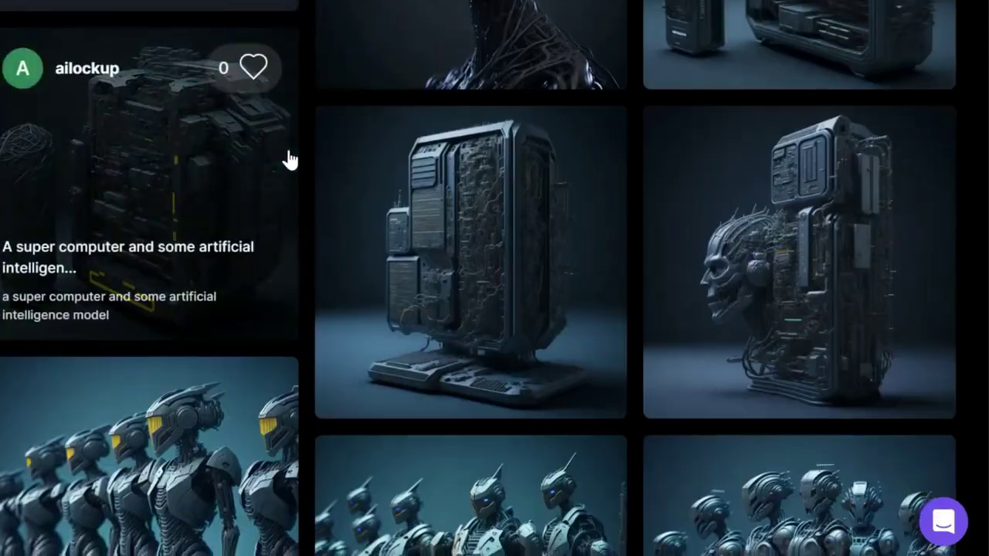
# - Scroll the Platform Models grid down to Isometric Asteroid Tiles and Leonardo Signature at the bottom
pyautogui.scroll(-15, 287, 159)
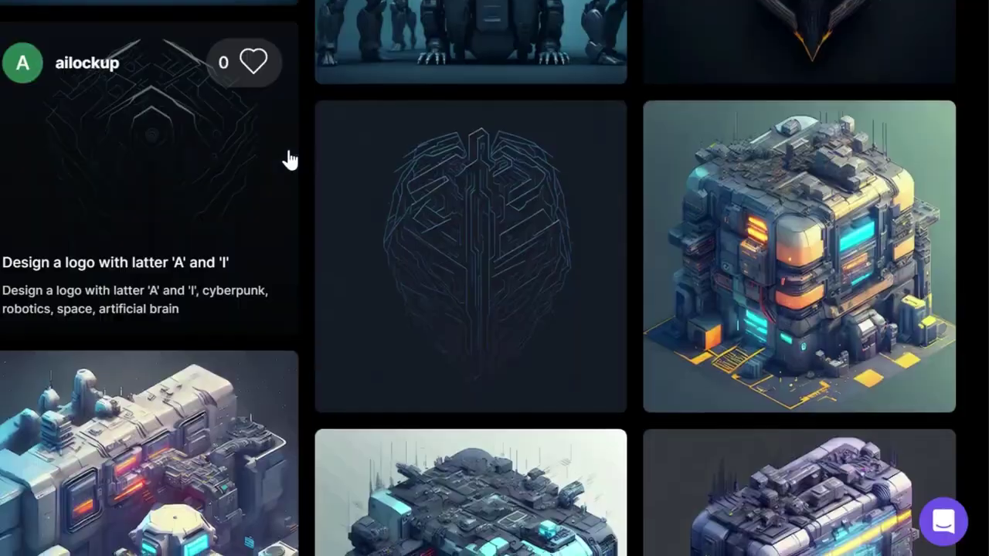
pyautogui.scroll(-10, 287, 160)
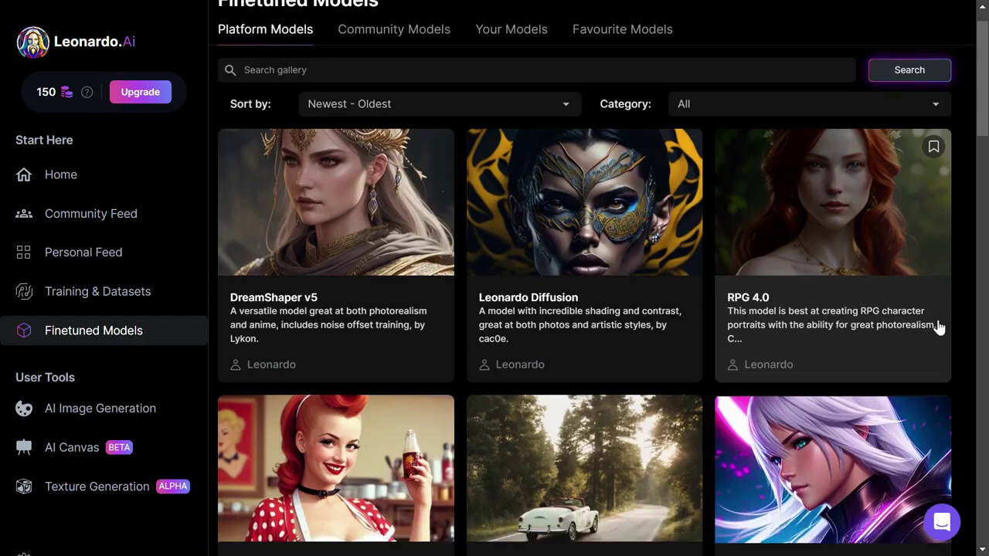
pyautogui.scroll(-3, 938, 327)
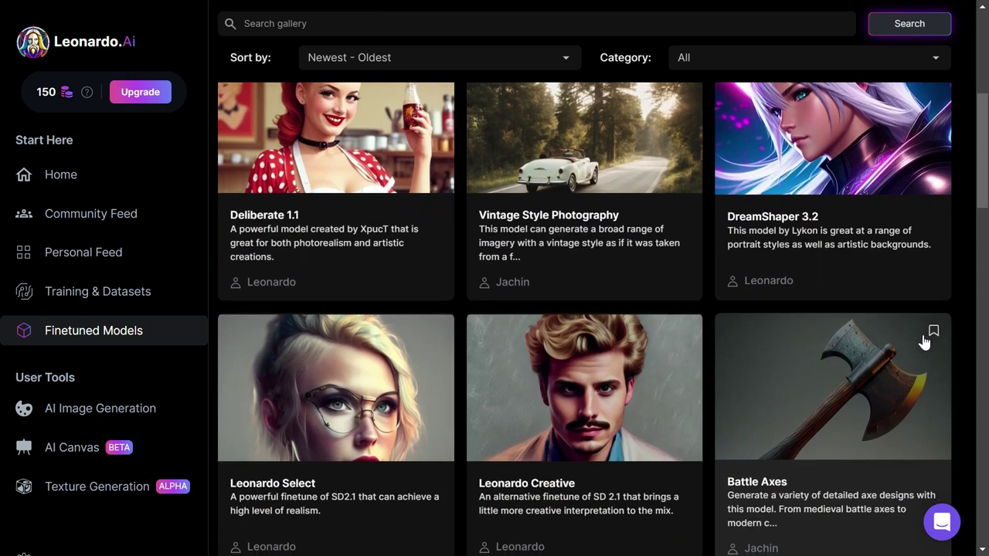
pyautogui.scroll(-4, 930, 337)
pyautogui.scroll(-6, 921, 343)
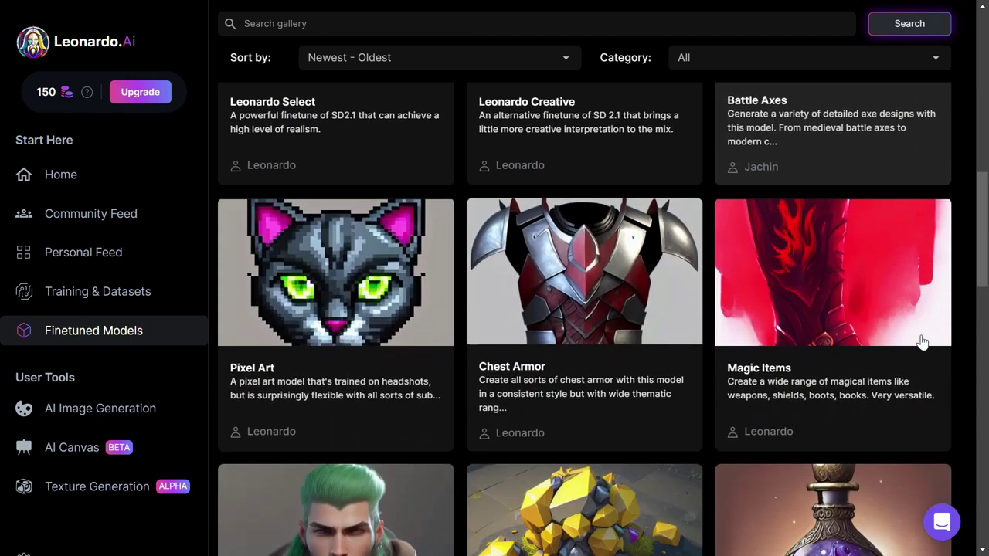
pyautogui.scroll(-4, 922, 342)
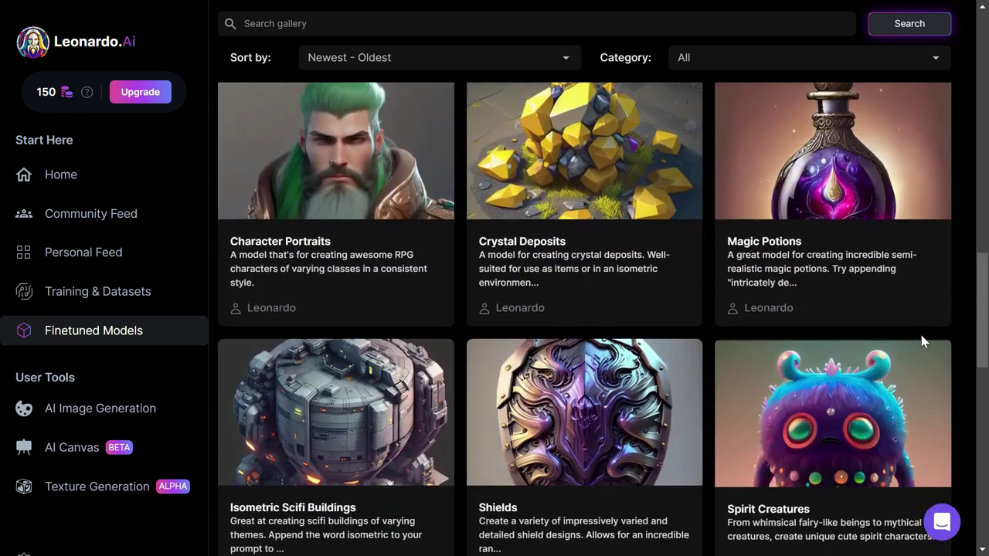
pyautogui.scroll(-5, 921, 342)
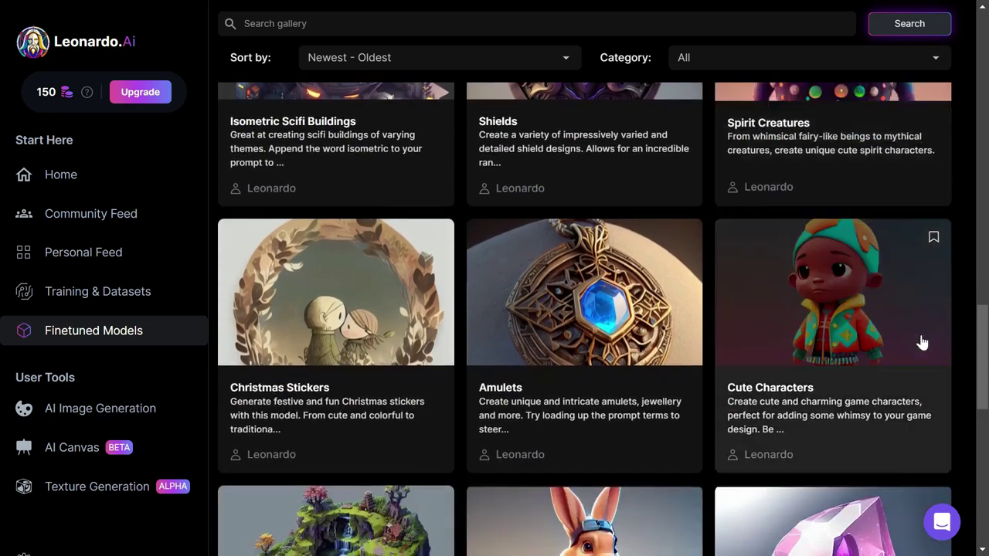
pyautogui.scroll(-2, 921, 341)
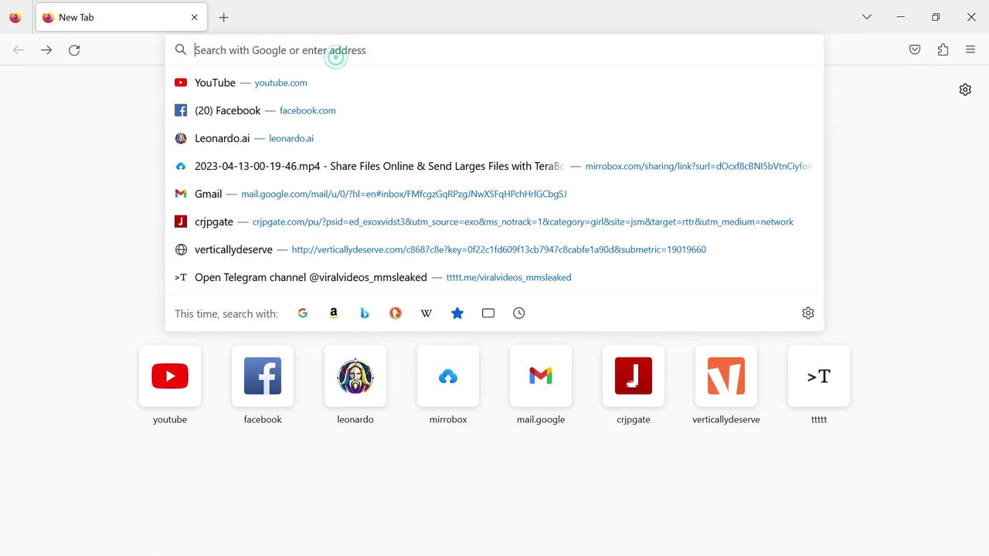
# - Load leonardo.ai and submit an e-mail address through the Get Early Access form
pyautogui.write('leonardo.ai')
pyautogui.press('Return')
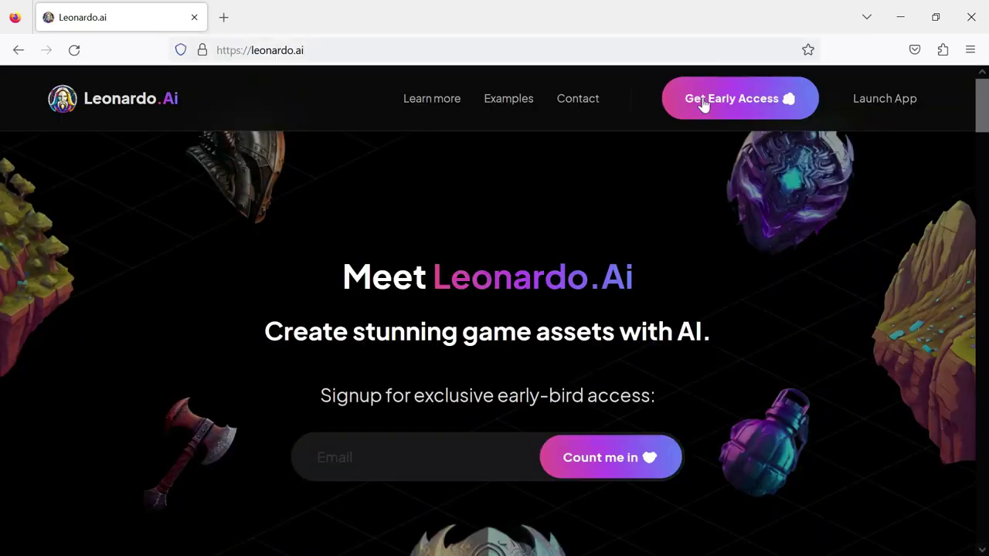
pyautogui.click(704, 100)
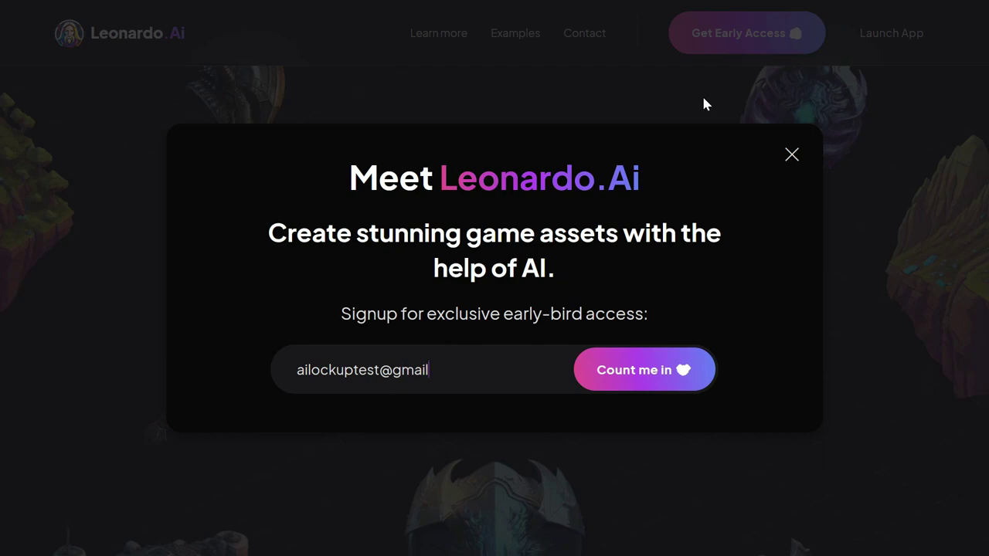
pyautogui.press('Return')
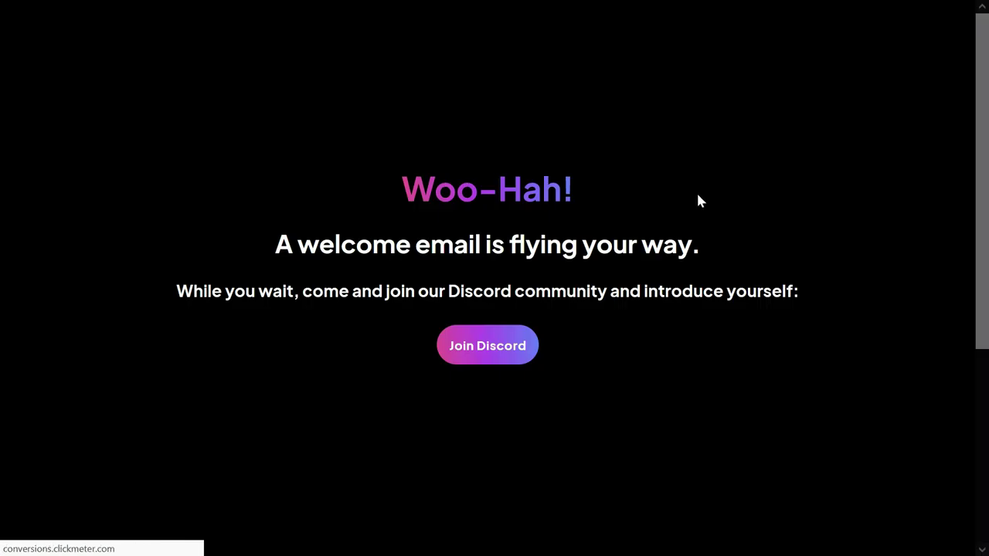
# - Accept the invite to the Leonardo.Ai Discord server with the browser in full screen
pyautogui.click(501, 360)
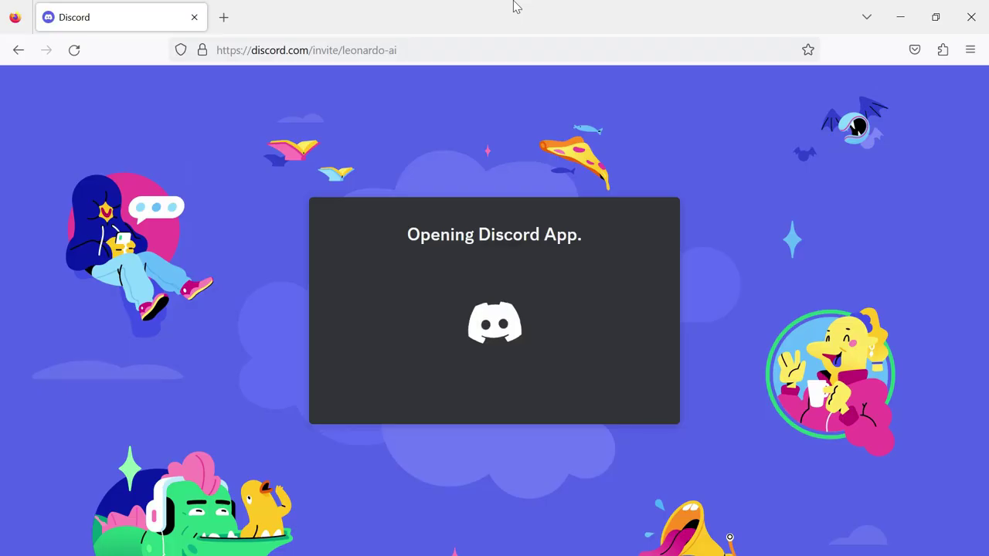
pyautogui.press('F11')
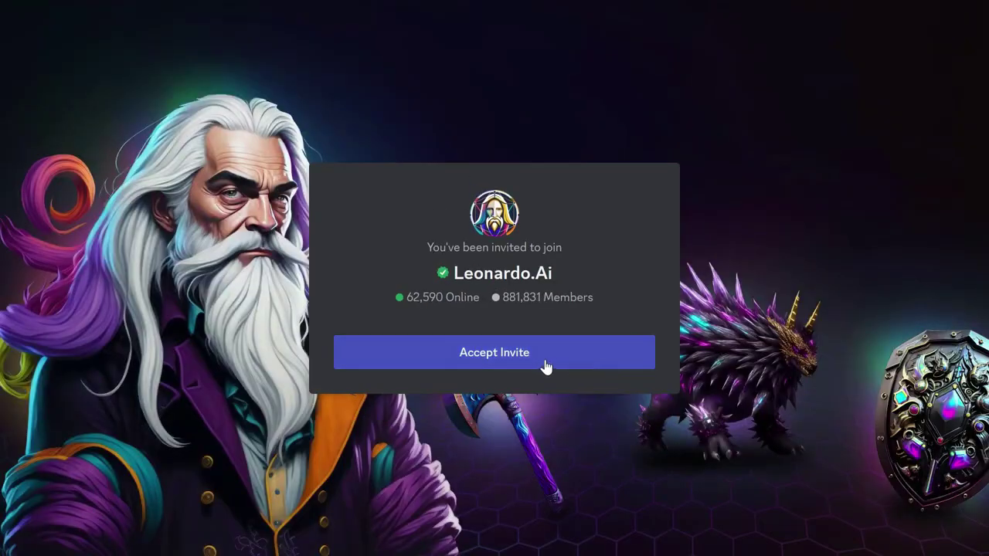
pyautogui.click(540, 365)
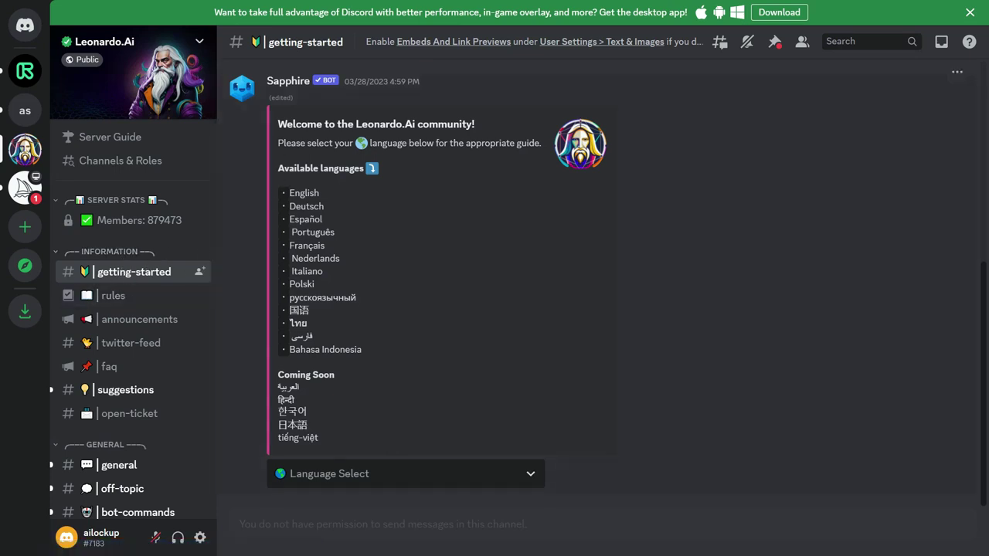
# - Choose the English getting-started guide and open the #priority-early-access channel
pyautogui.click(415, 479)
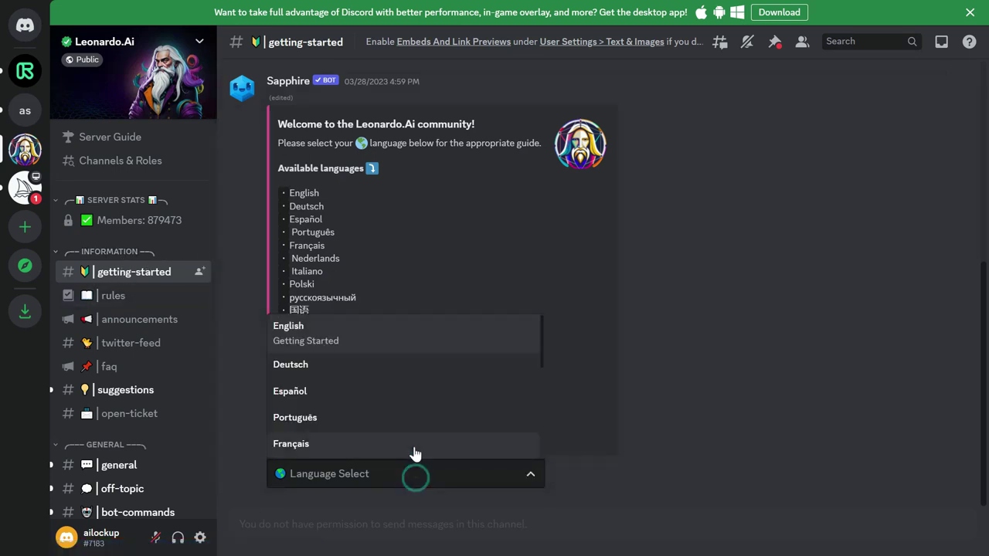
pyautogui.click(352, 344)
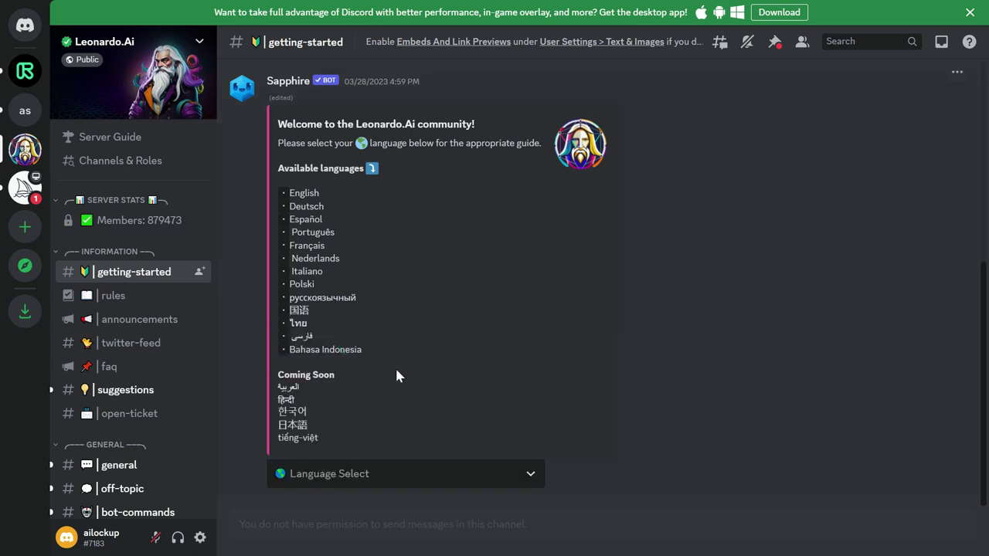
pyautogui.scroll(2, 463, 231)
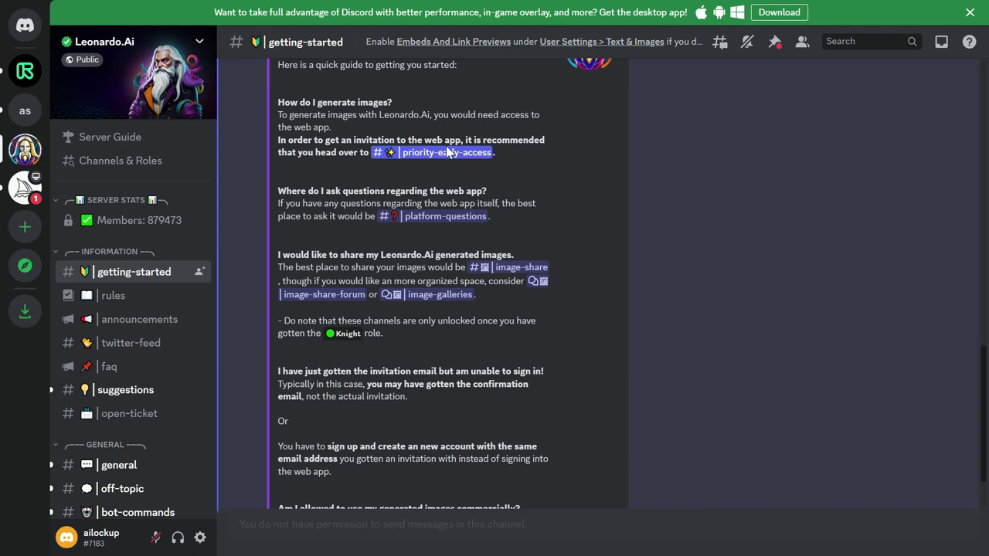
pyautogui.click(446, 152)
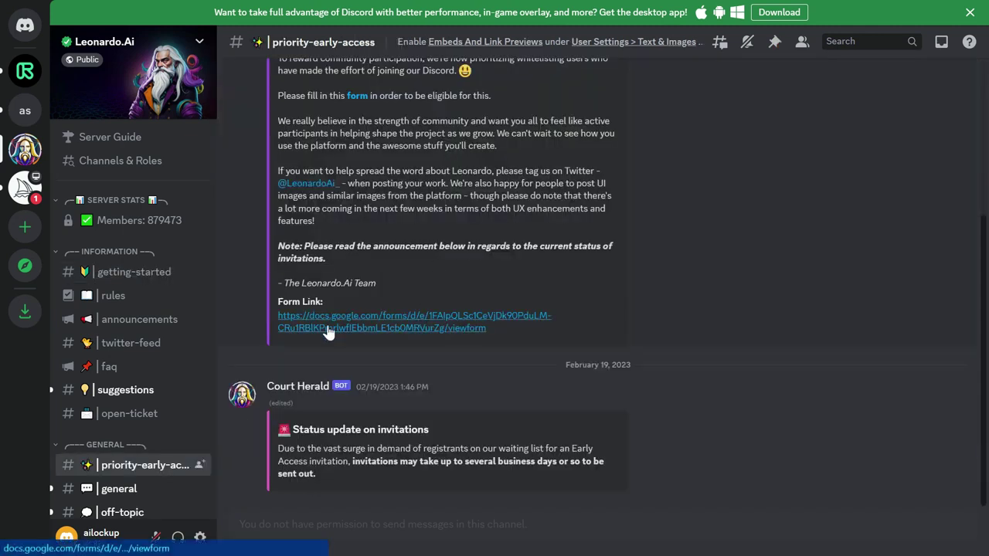
# - Answer Yes, enter your Discord username, e-mail and first name in the Priority Whitelist form, and submit
pyautogui.click(391, 324)
pyautogui.scroll(-4, 391, 322)
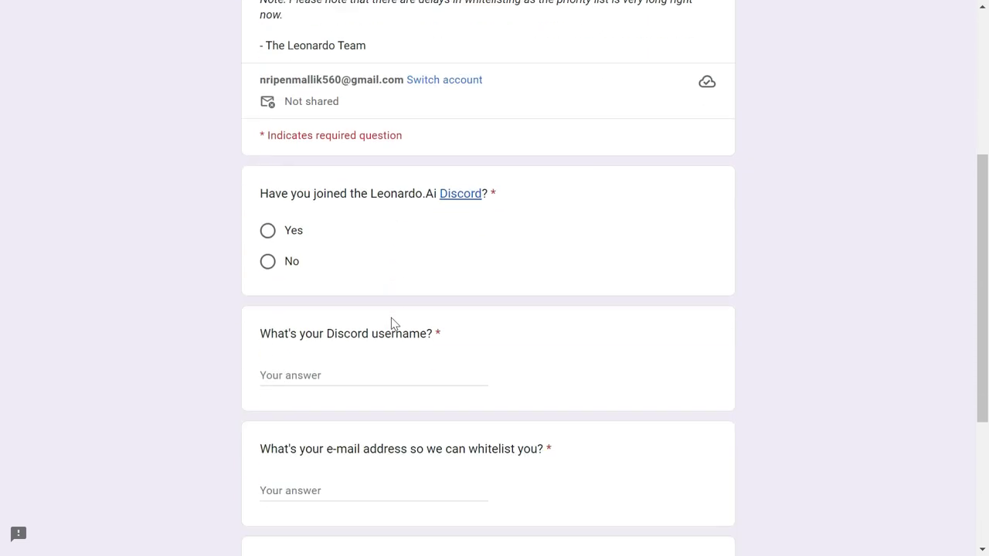
pyautogui.scroll(-1, 391, 319)
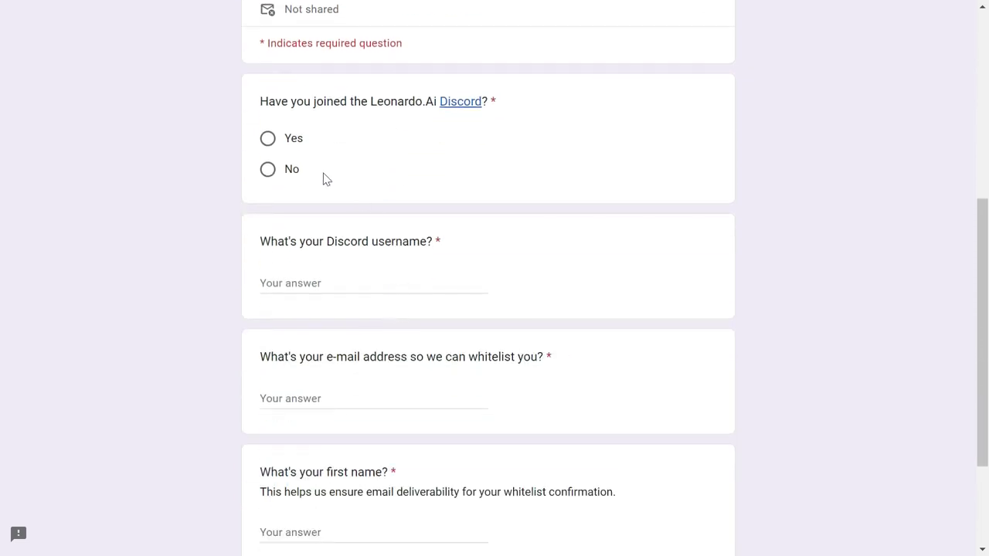
pyautogui.click(269, 141)
pyautogui.click(316, 278)
pyautogui.write('ai')
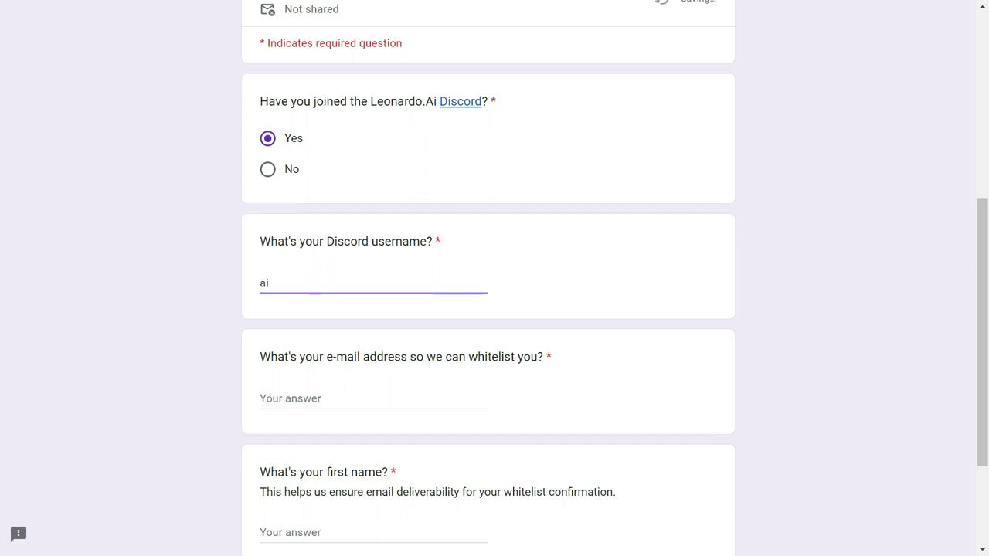
pyautogui.write('lockup')
pyautogui.press('Tab')
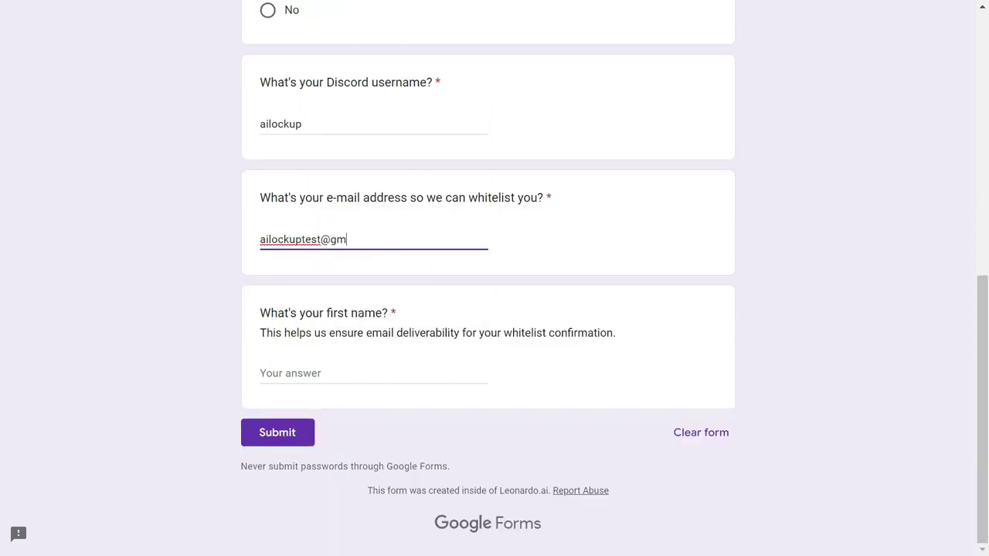
pyautogui.write('Al')
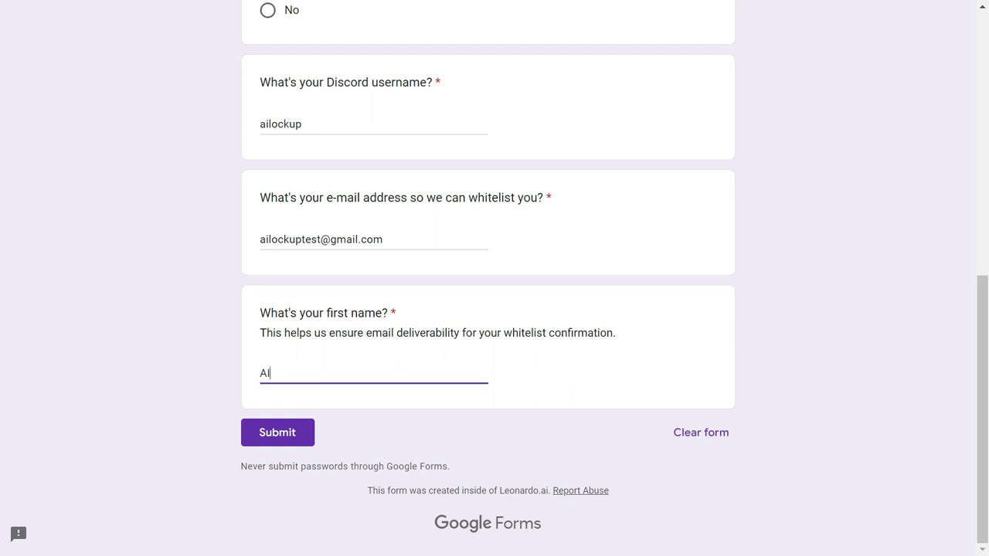
pyautogui.click(293, 432)
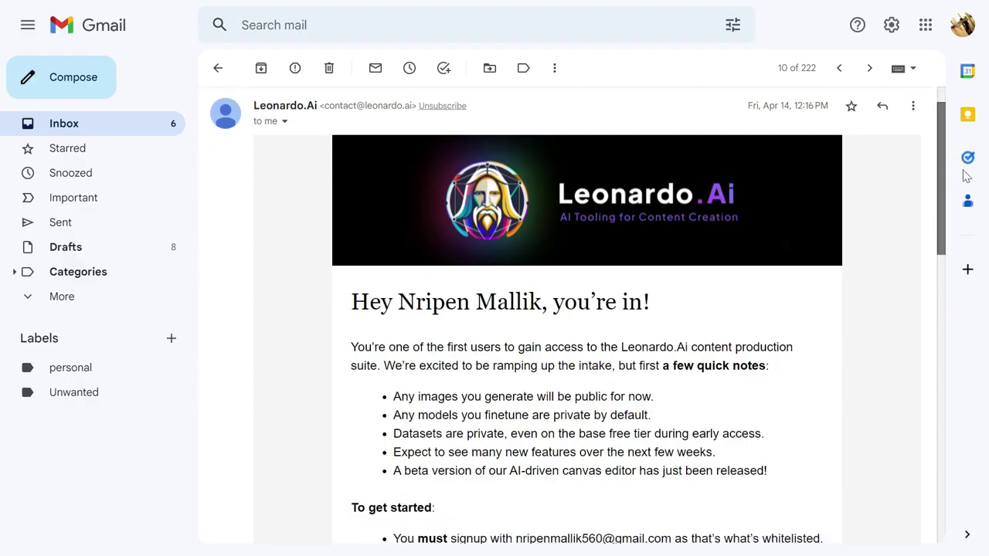
# - Read through the welcome email and follow its app.leonardo.ai link
pyautogui.scroll(-3, 963, 205)
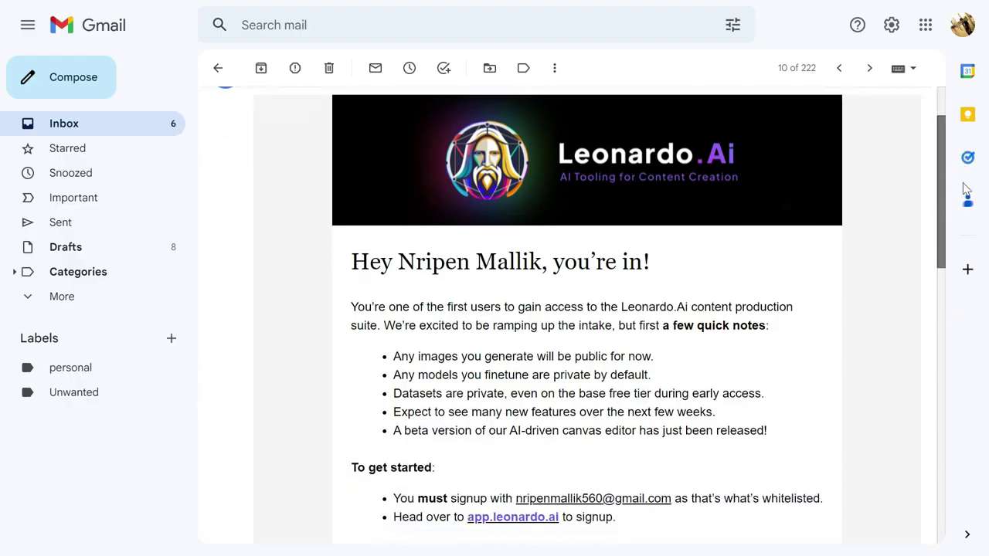
pyautogui.scroll(-2, 963, 205)
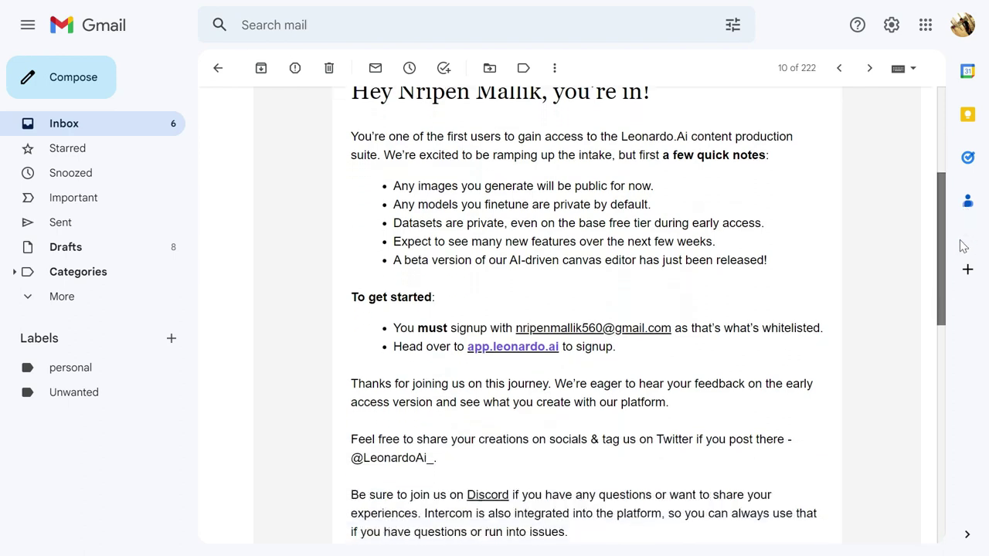
pyautogui.scroll(-2, 962, 252)
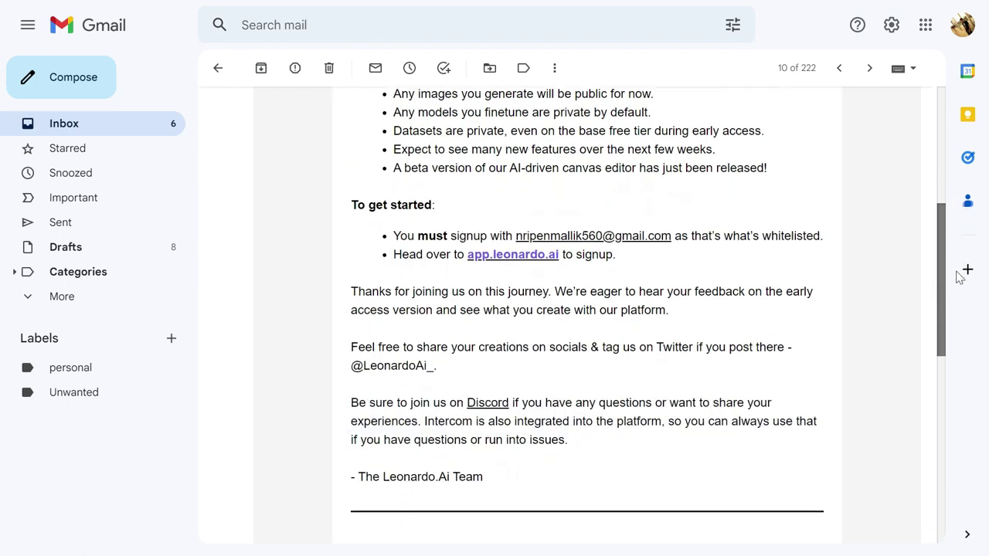
pyautogui.click(519, 243)
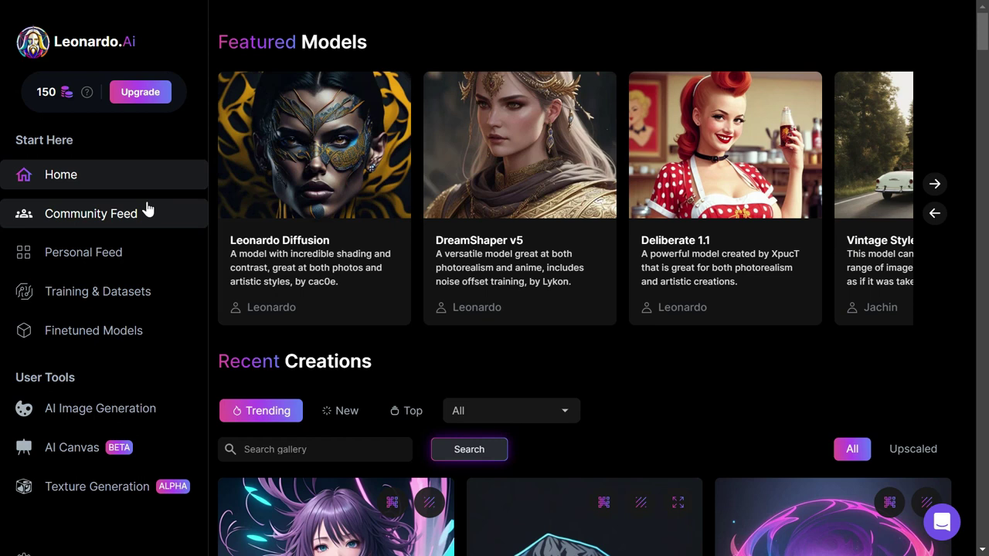
pyautogui.click(98, 220)
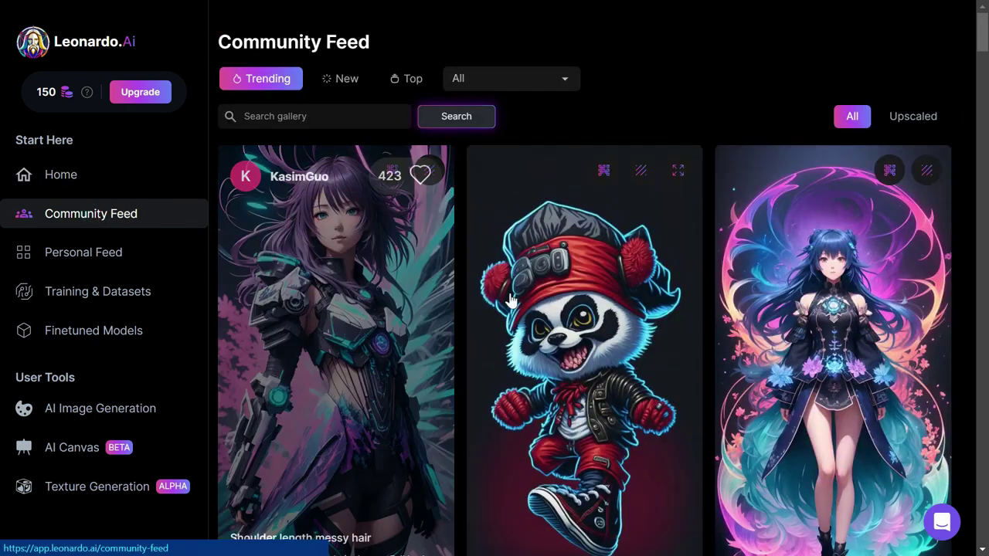
pyautogui.scroll(-5, 512, 301)
pyautogui.scroll(-1, 514, 298)
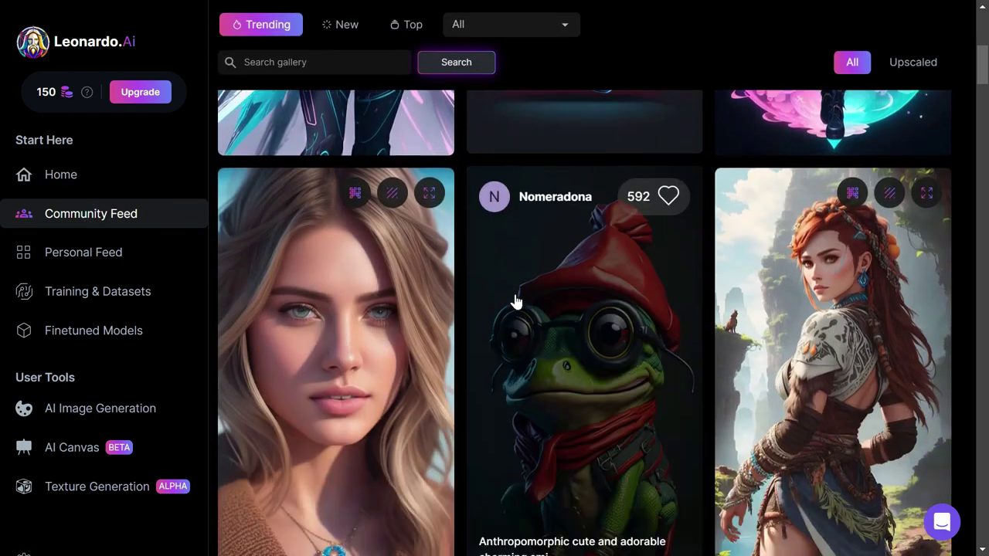
pyautogui.click(154, 244)
pyautogui.click(418, 80)
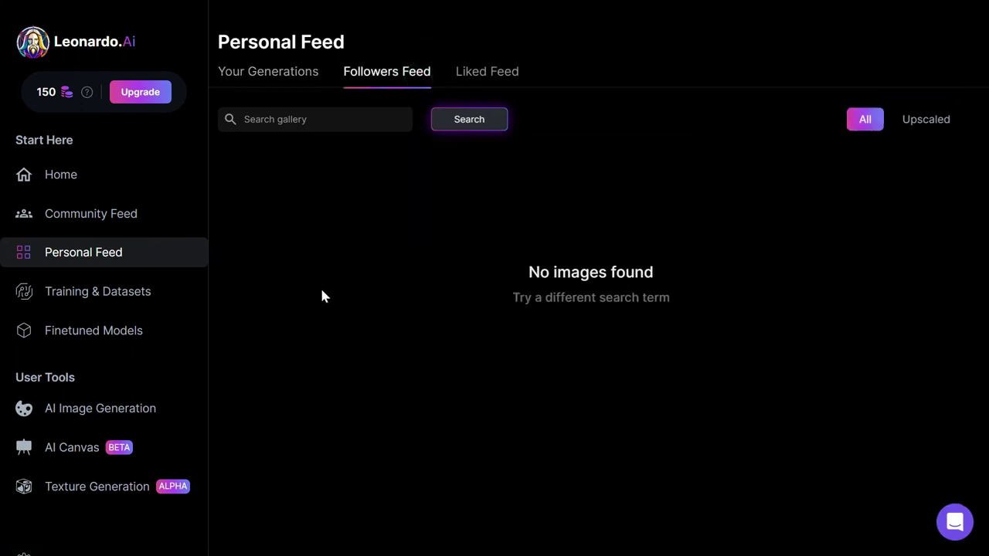
pyautogui.click(162, 291)
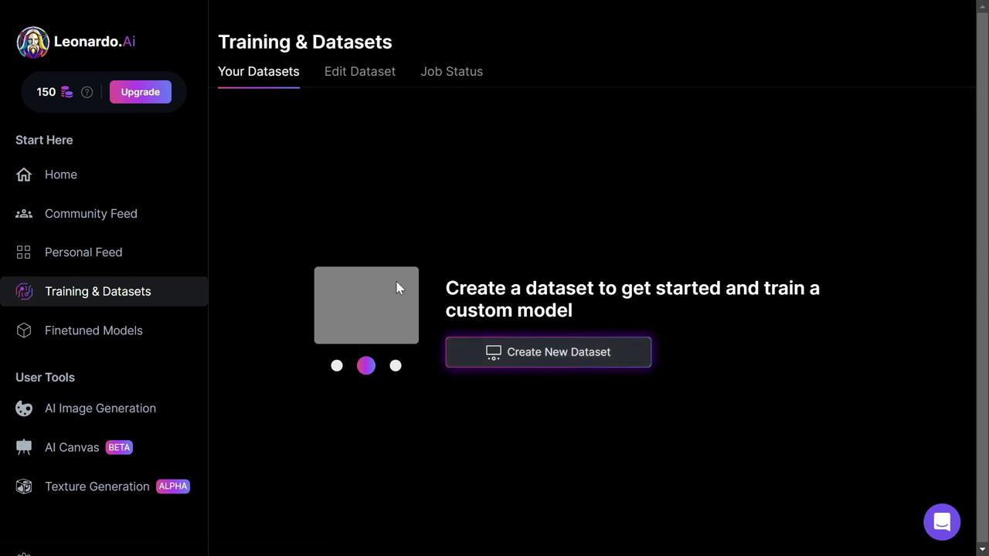
pyautogui.click(167, 331)
pyautogui.scroll(-5, 849, 325)
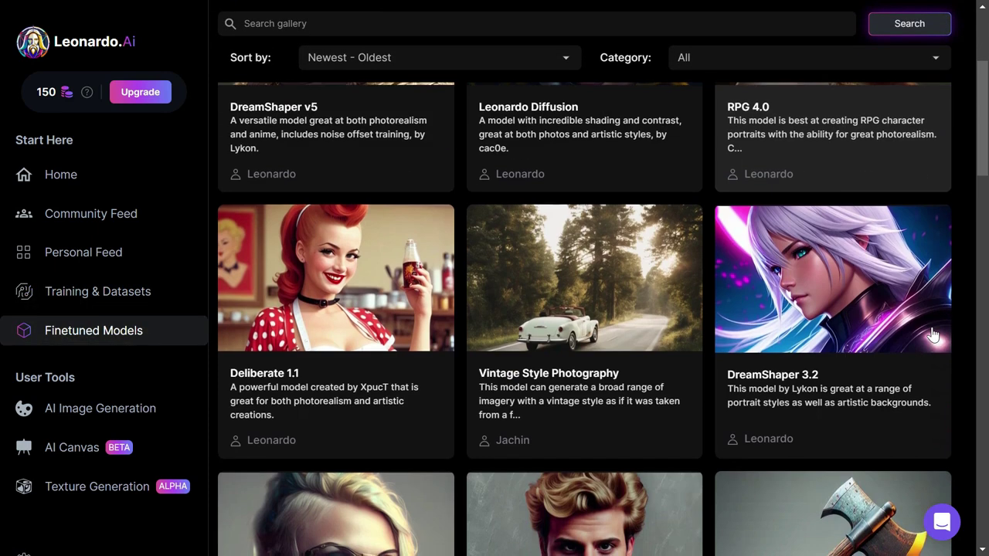
pyautogui.scroll(-12, 924, 342)
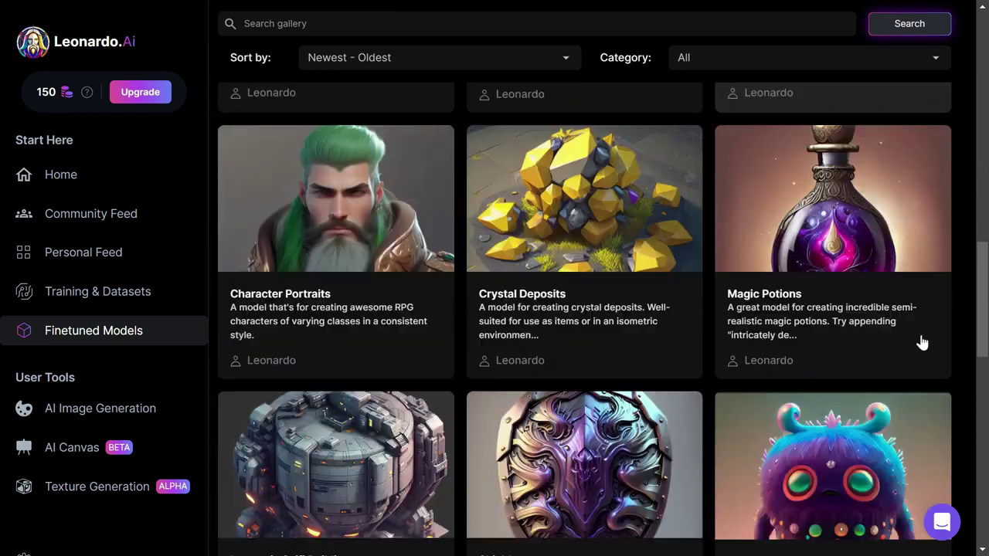
pyautogui.scroll(-9, 924, 342)
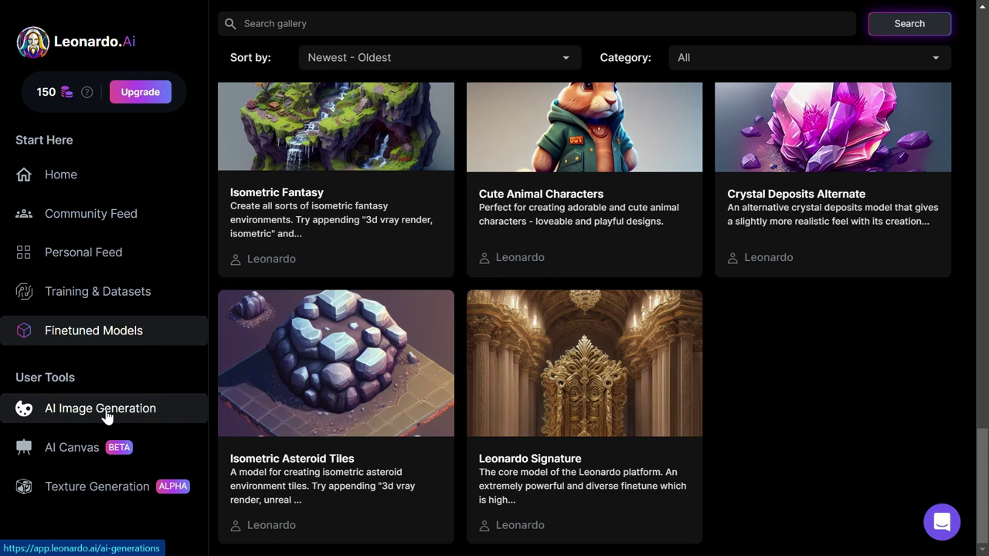
pyautogui.click(105, 414)
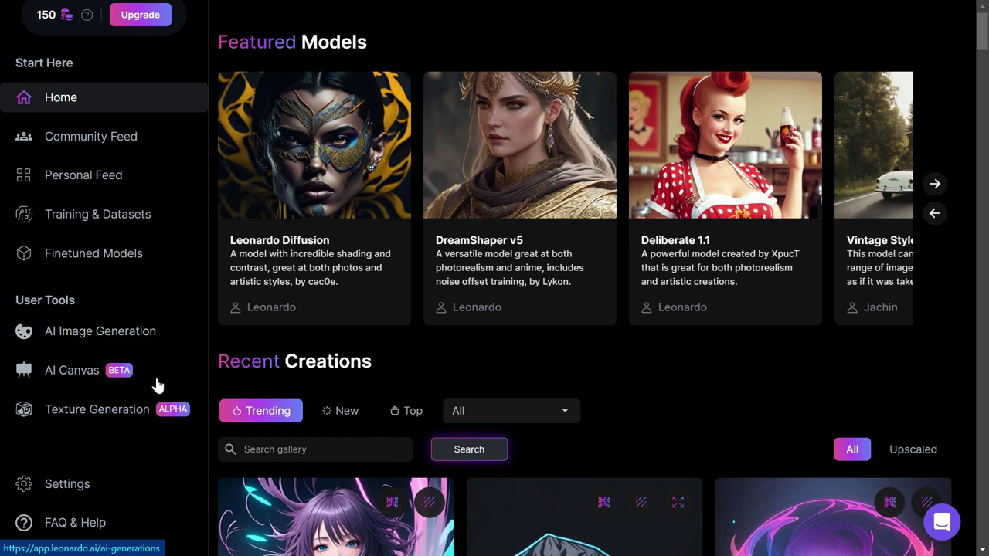
# - View the account Settings with interests and NSFW preference, then return to Home
pyautogui.click(129, 482)
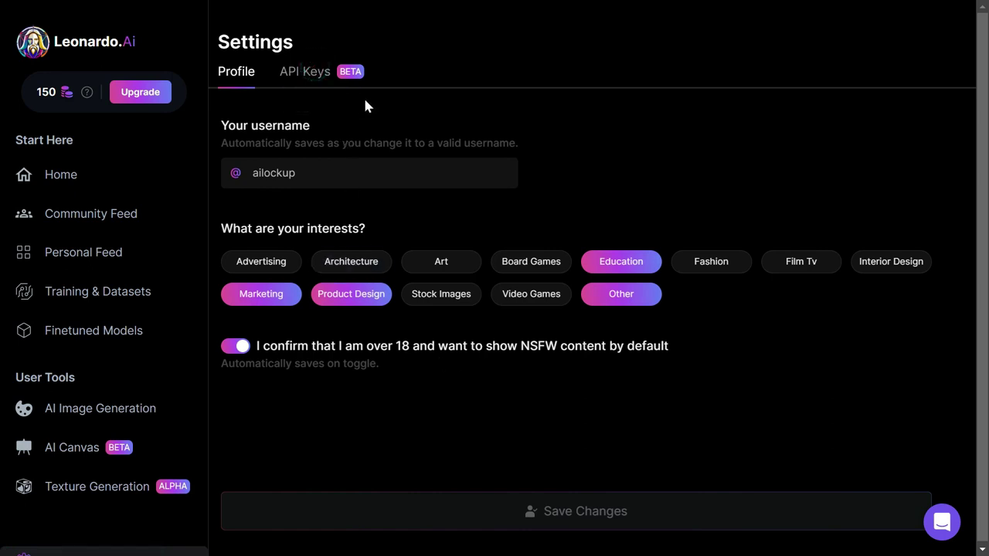
pyautogui.click(124, 421)
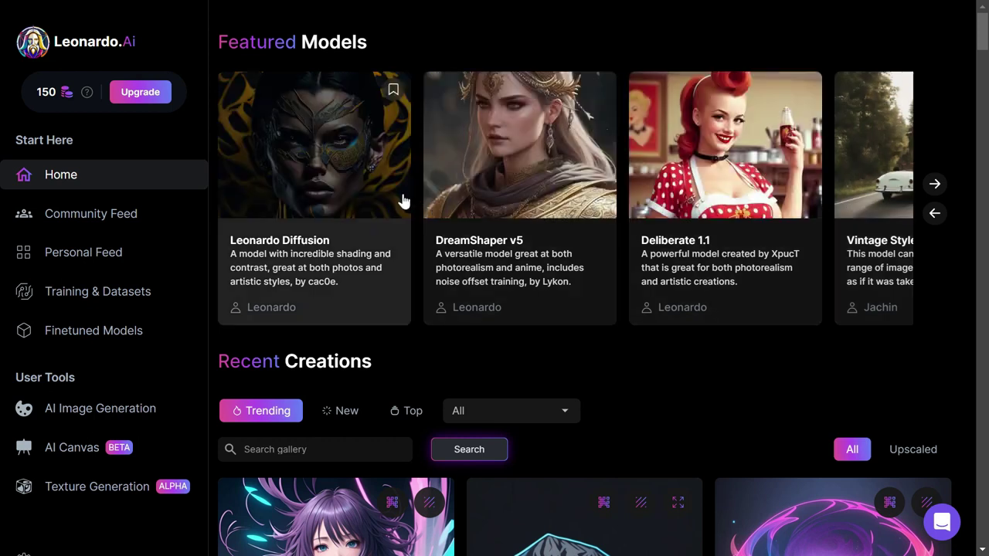
# - Start a Leonardo Diffusion generation with the negative prompt turned on
pyautogui.click(389, 187)
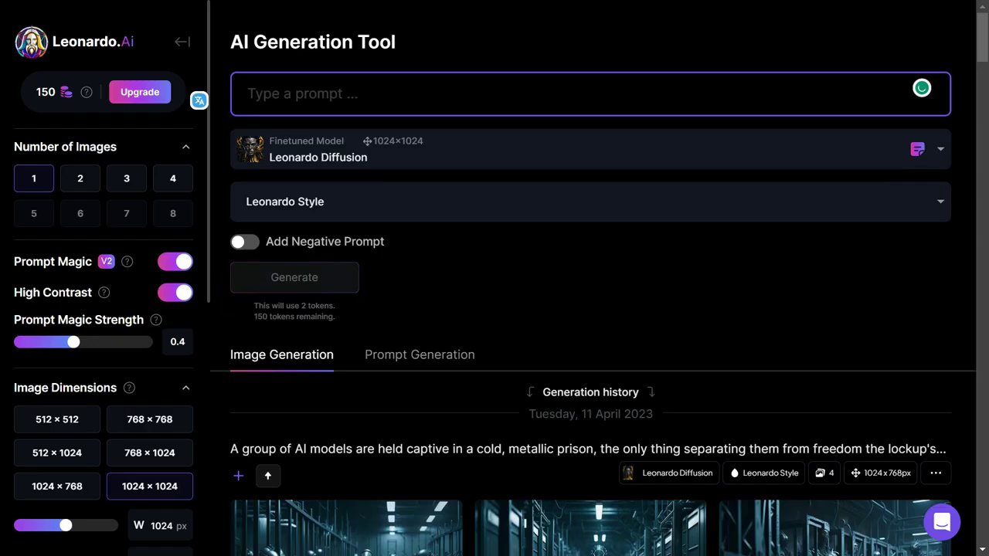
pyautogui.click(244, 242)
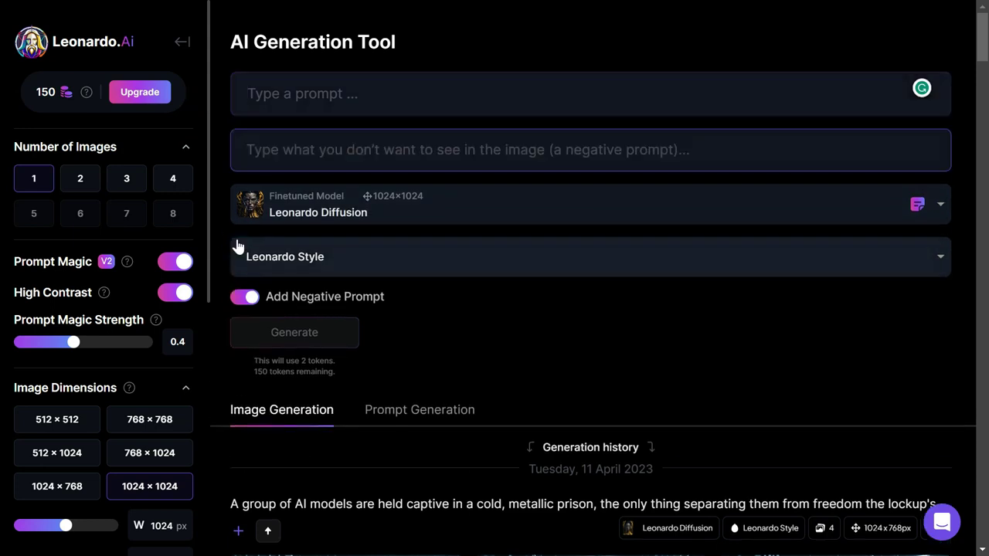
pyautogui.click(356, 149)
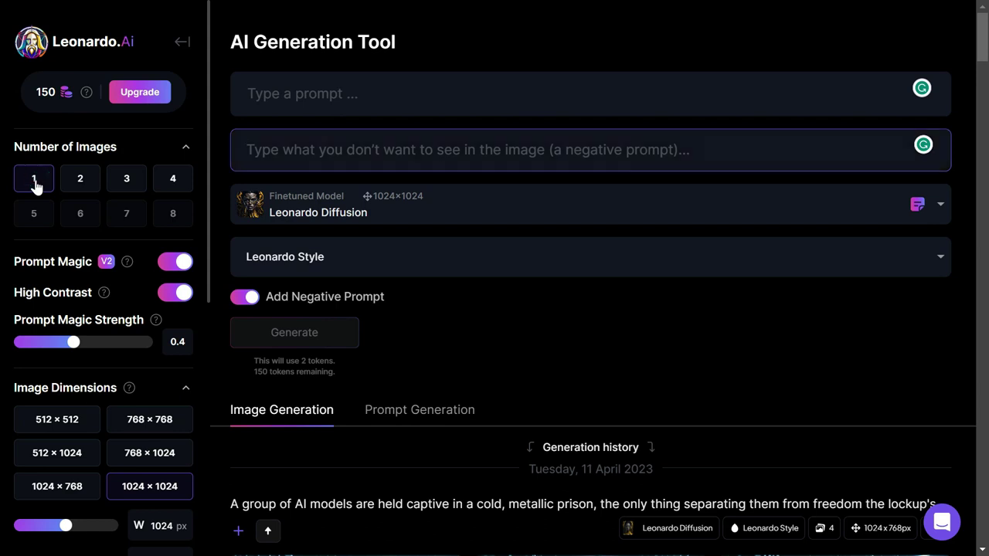
# - Raise the guidance scale to 9 and switch from Image to Image back to Image Prompt
pyautogui.scroll(-2, 80, 232)
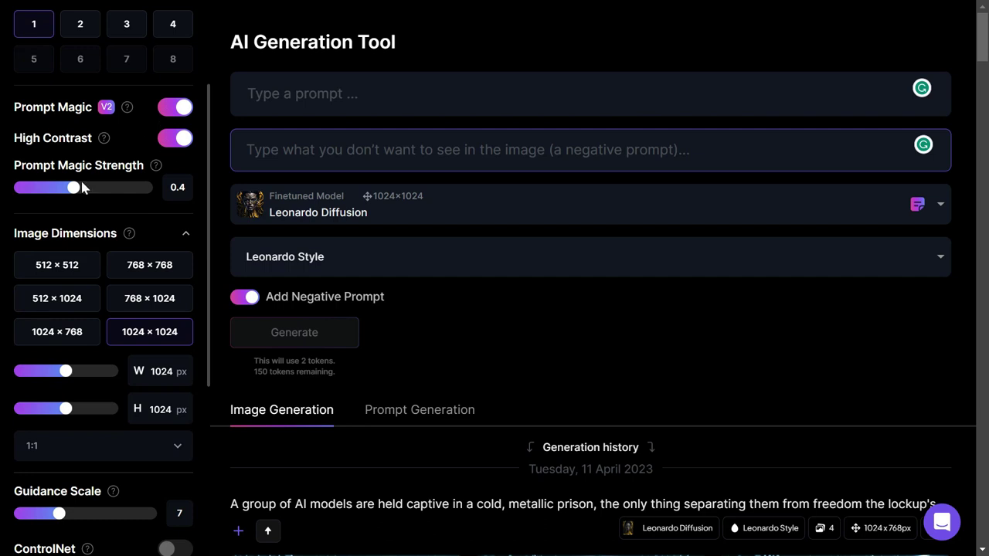
pyautogui.scroll(-3, 66, 278)
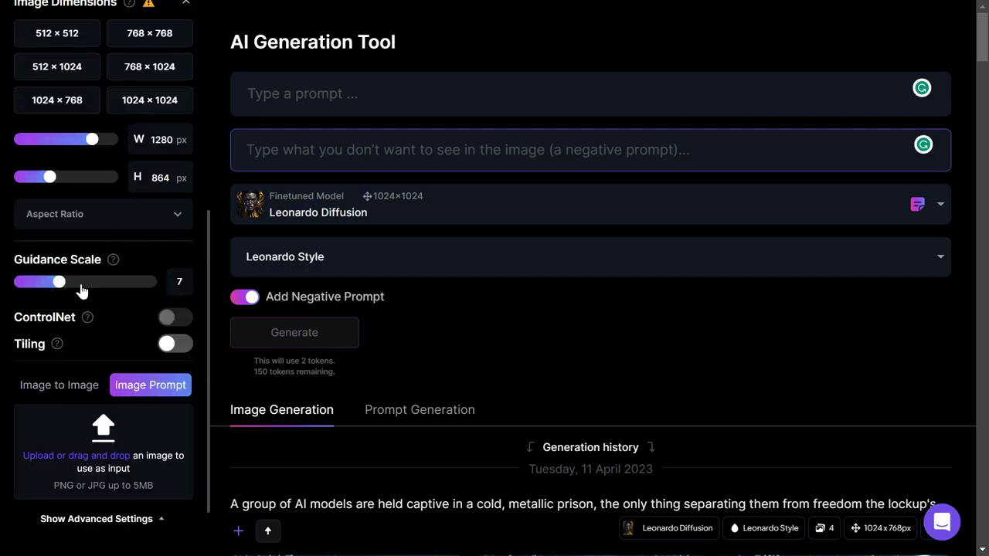
pyautogui.moveTo(65, 286); pyautogui.dragTo(74, 283)
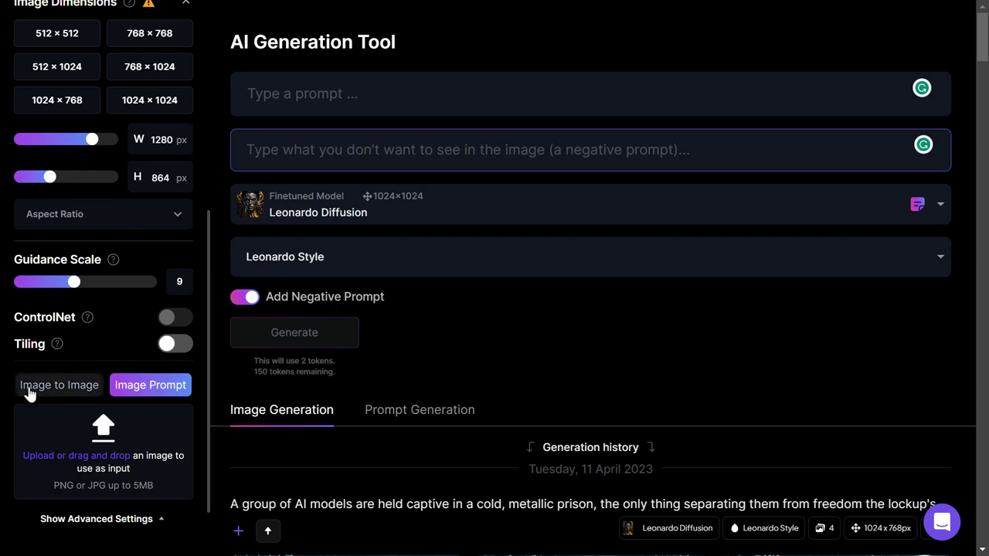
pyautogui.click(24, 390)
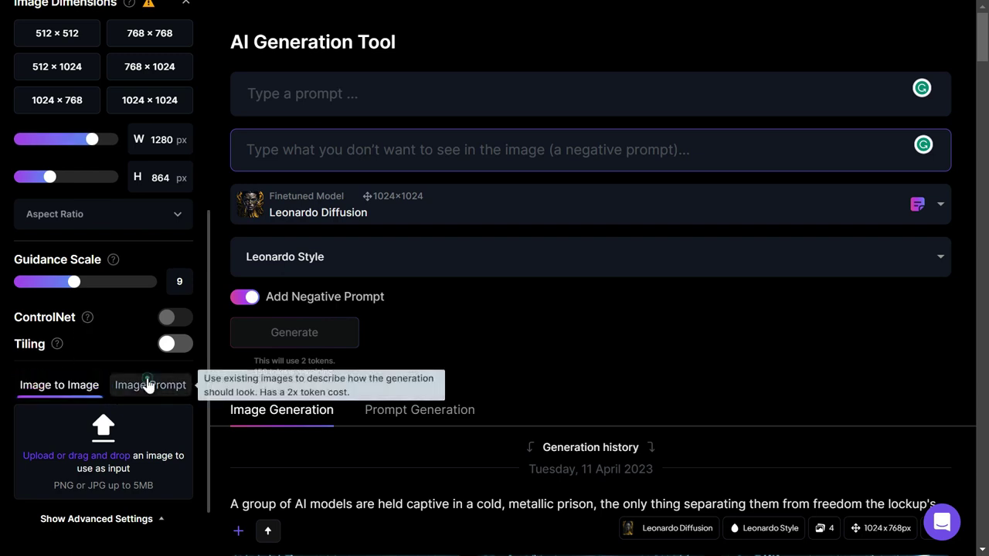
pyautogui.click(147, 381)
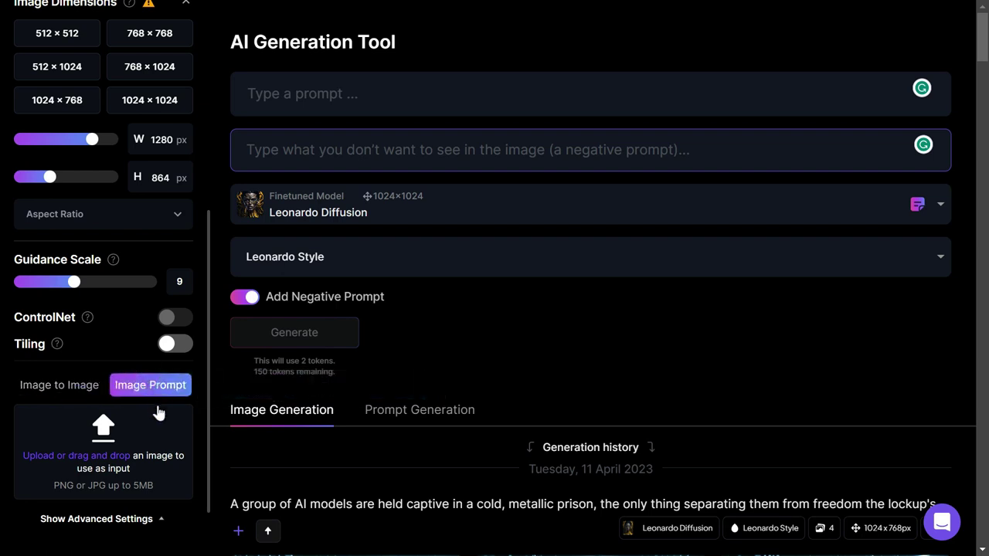
pyautogui.scroll(-1, 158, 415)
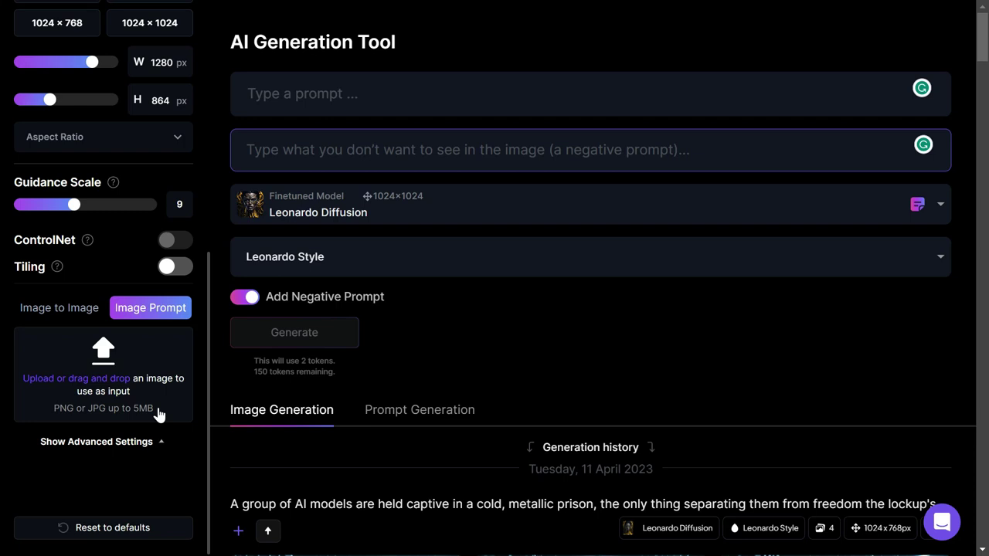
# - Generate images for 'A Space warrior mage character, full body, with a gradient background.'
pyautogui.click(248, 93)
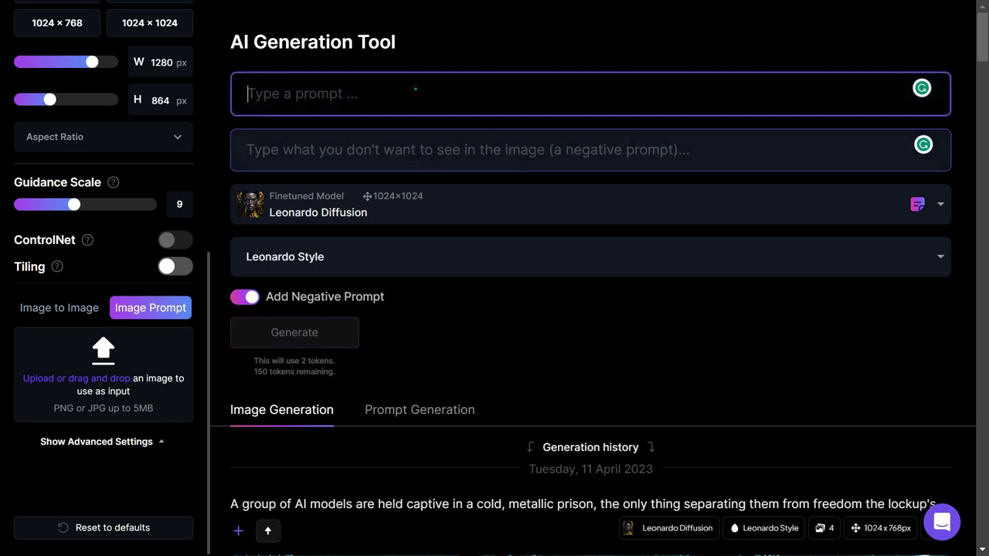
pyautogui.write('A Space warrior ')
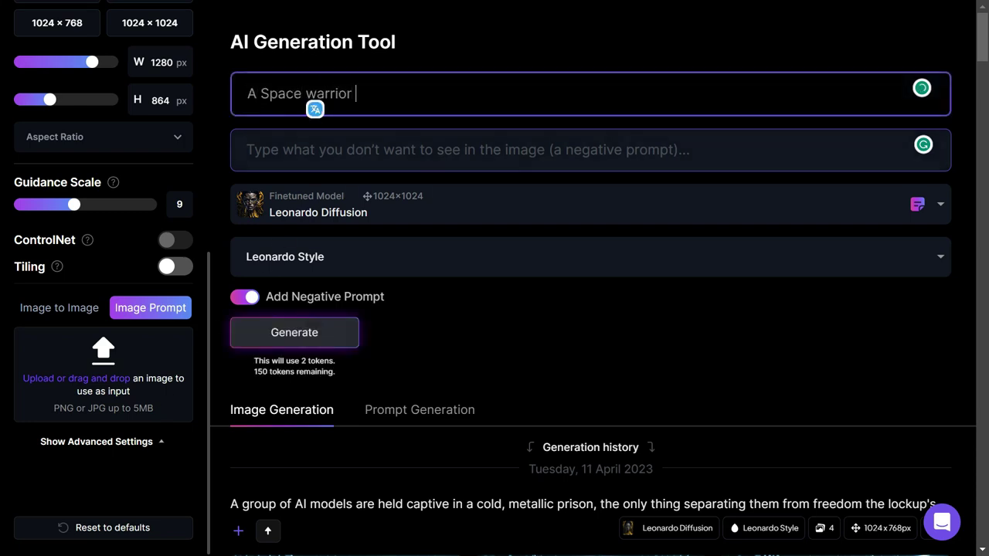
pyautogui.write('mage character, full body, with ')
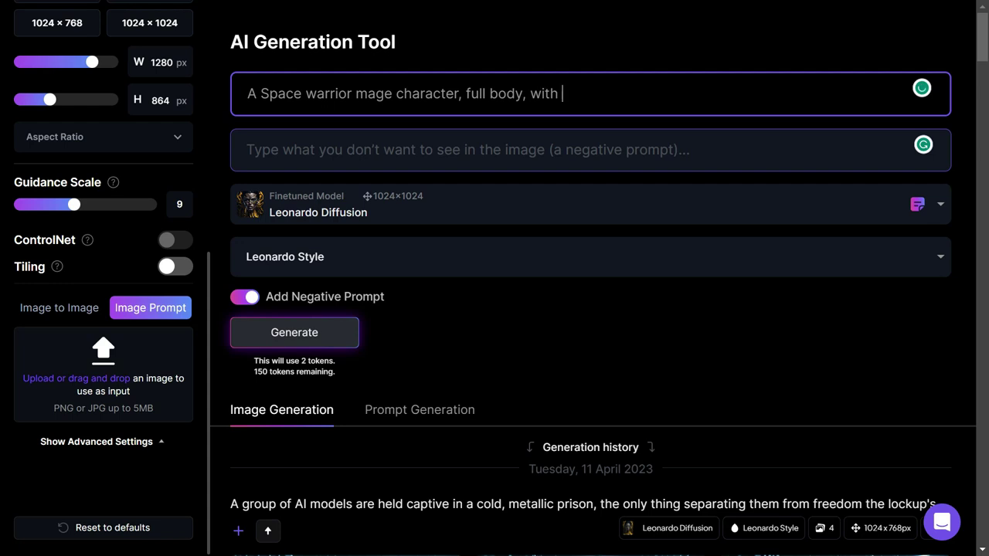
pyautogui.write('a gradient background.')
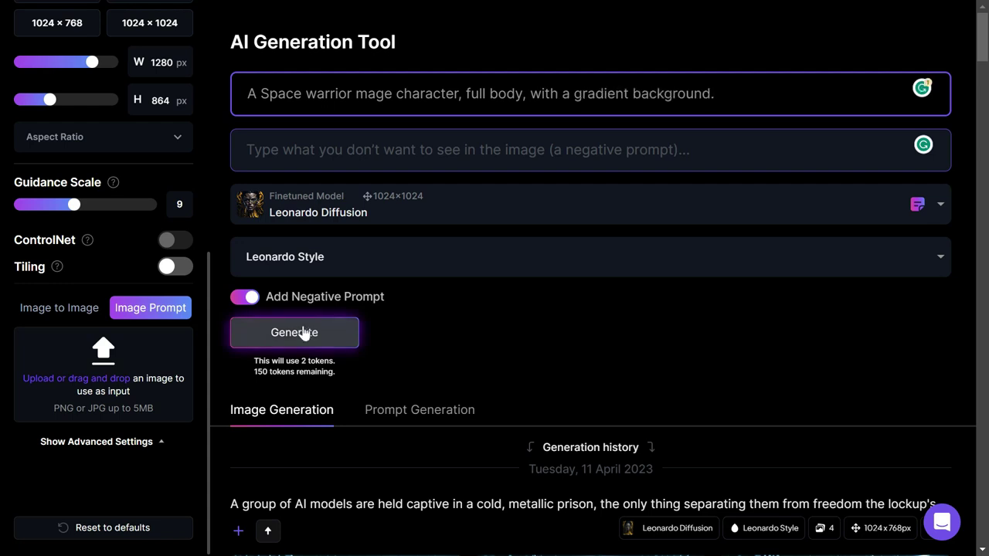
pyautogui.click(295, 332)
pyautogui.scroll(-2, 531, 333)
pyautogui.scroll(-1, 533, 340)
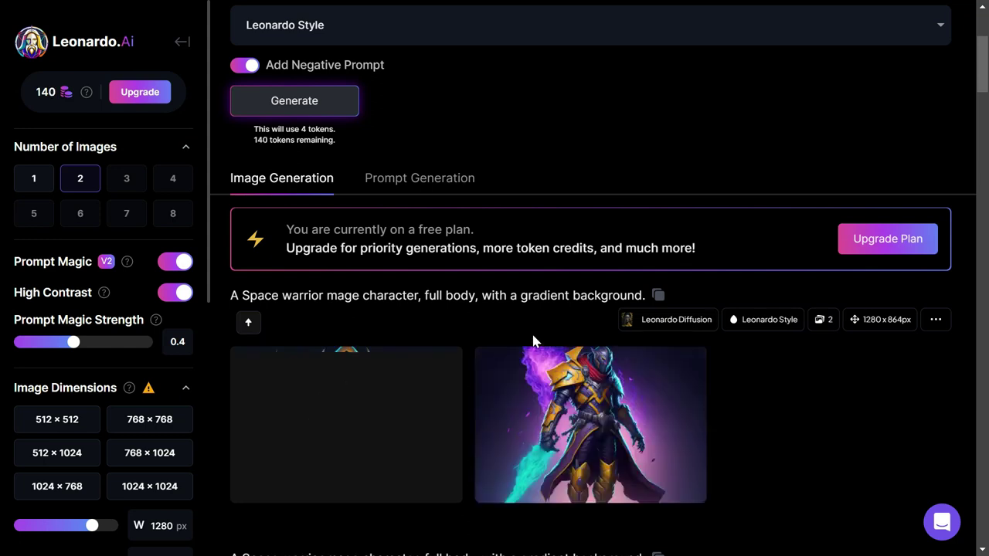
pyautogui.moveTo(648, 403)
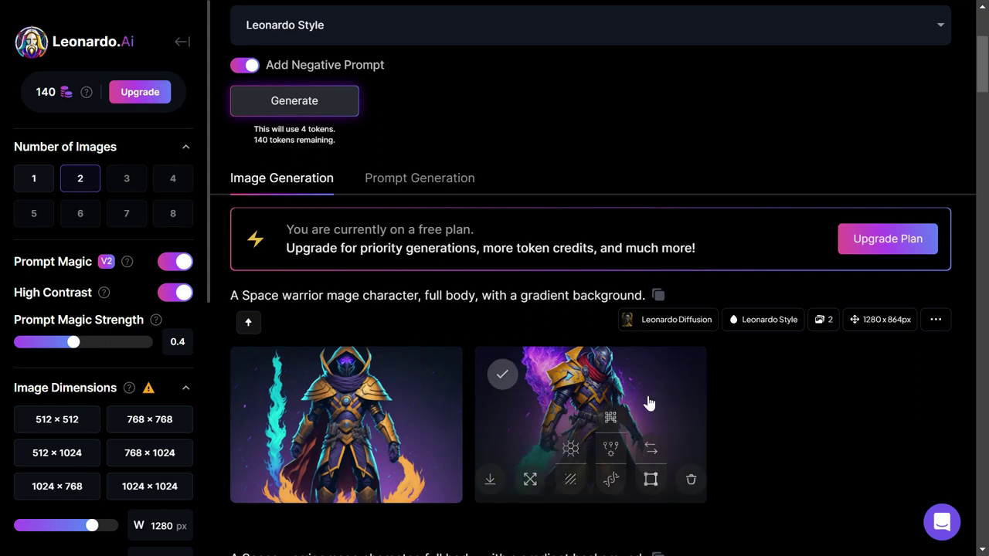
# - Enlarge the second warrior image, apply the 5-token Unzoom, then close the viewer
pyautogui.click(648, 403)
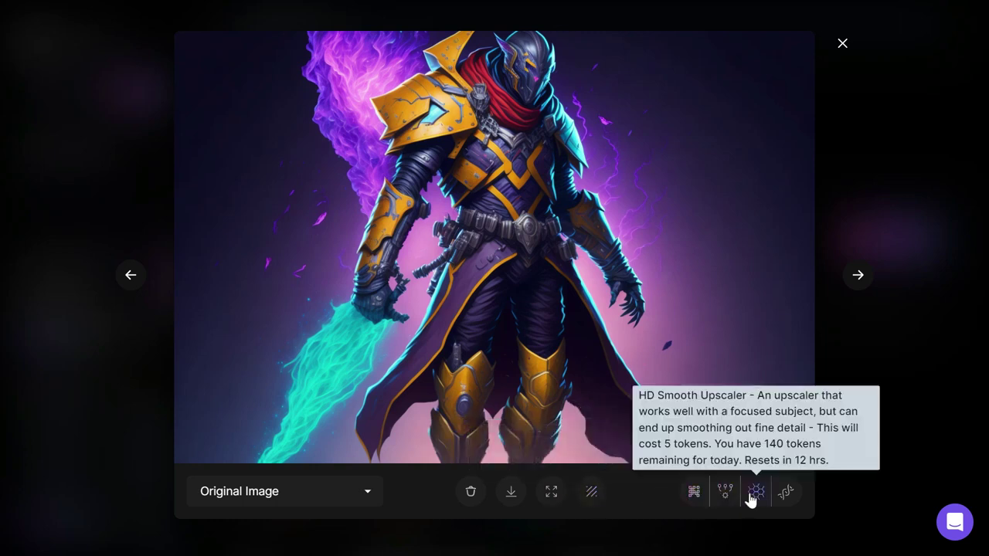
pyautogui.click(553, 492)
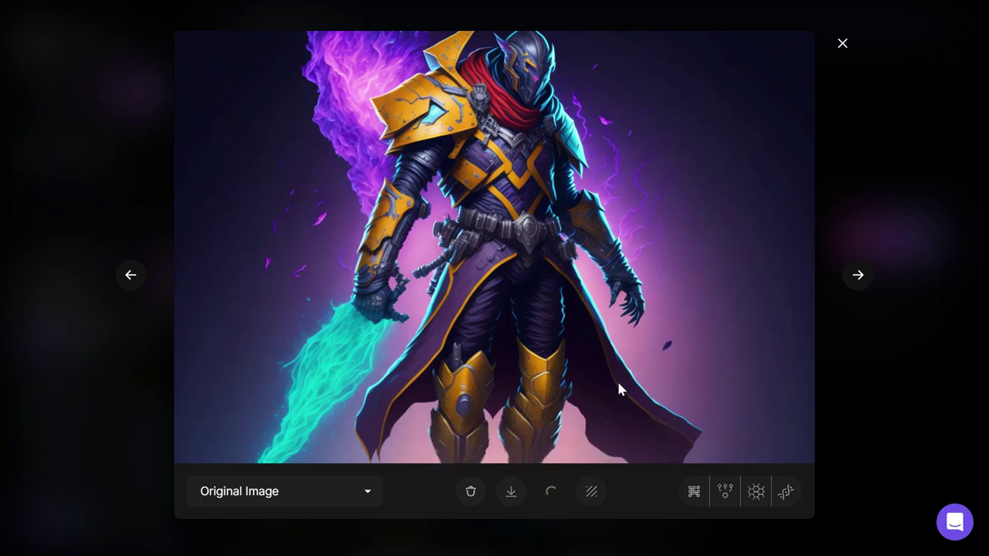
pyautogui.click(842, 43)
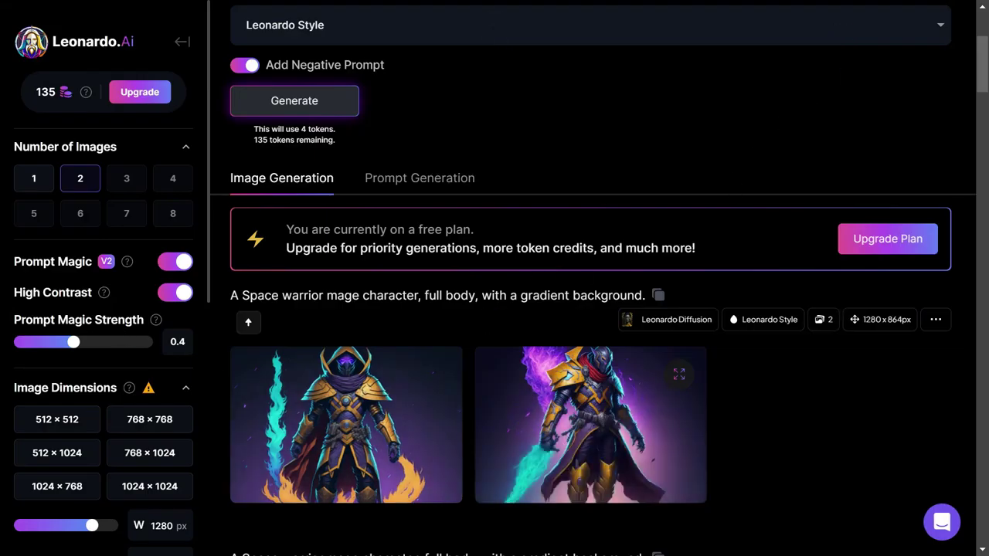
# - Replace the prompt with 'A space monkey mage character , full body' and set Prompt Magic Strength to 0.5
pyautogui.scroll(-3, 103, 337)
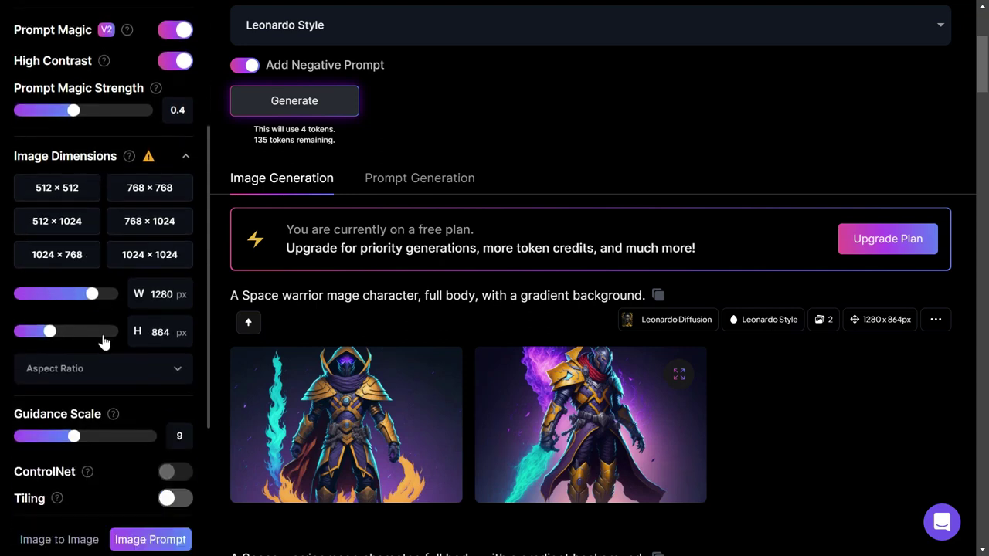
pyautogui.scroll(1, 104, 342)
pyautogui.scroll(1, 102, 331)
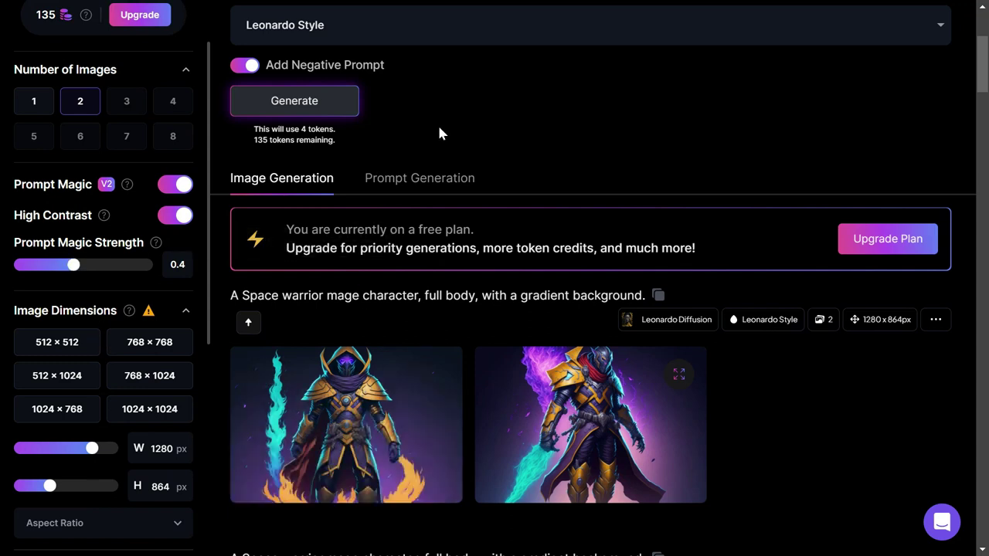
pyautogui.scroll(3, 437, 128)
pyautogui.click(714, 94)
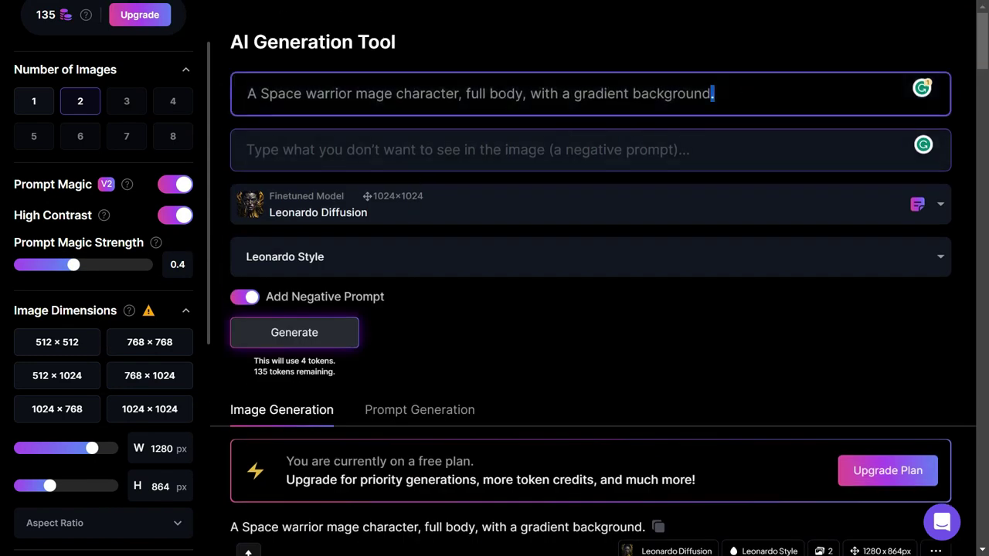
pyautogui.hotkey('ctrl', 'a')
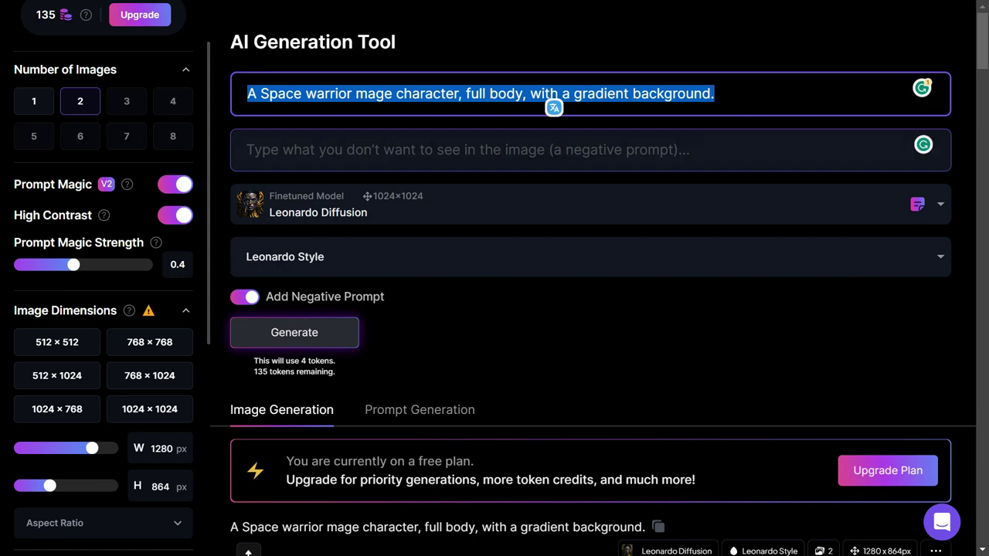
pyautogui.write('A')
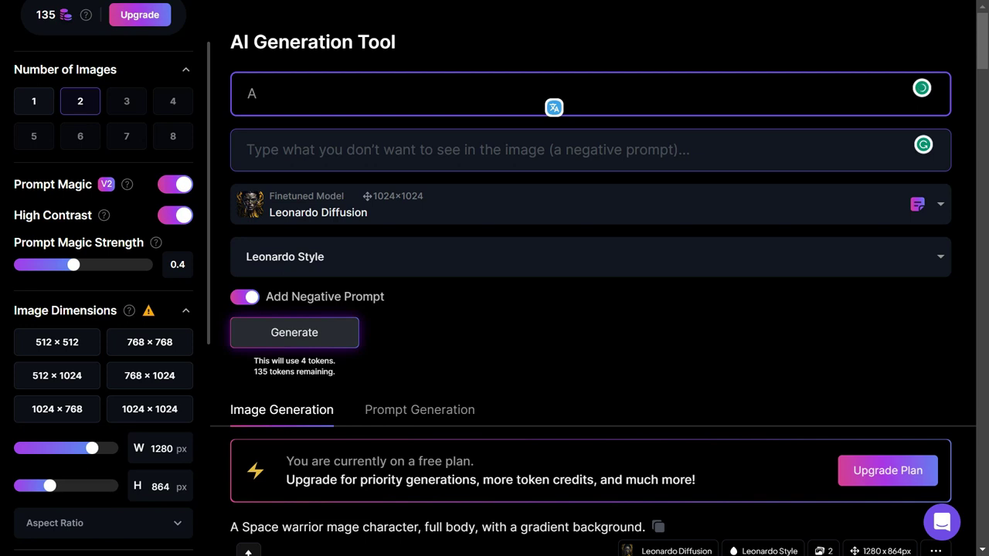
pyautogui.write(' space monkey mage character , full body')
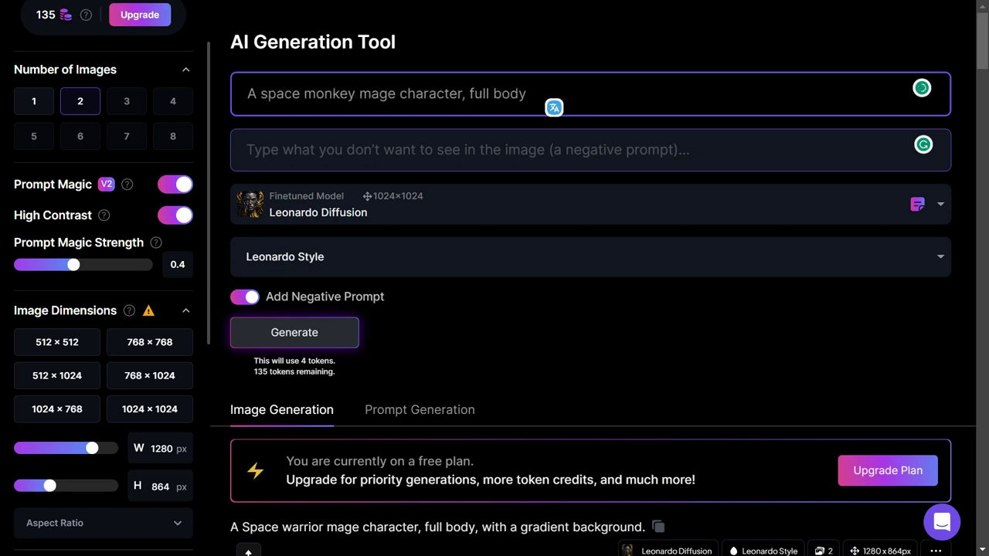
pyautogui.click(93, 265)
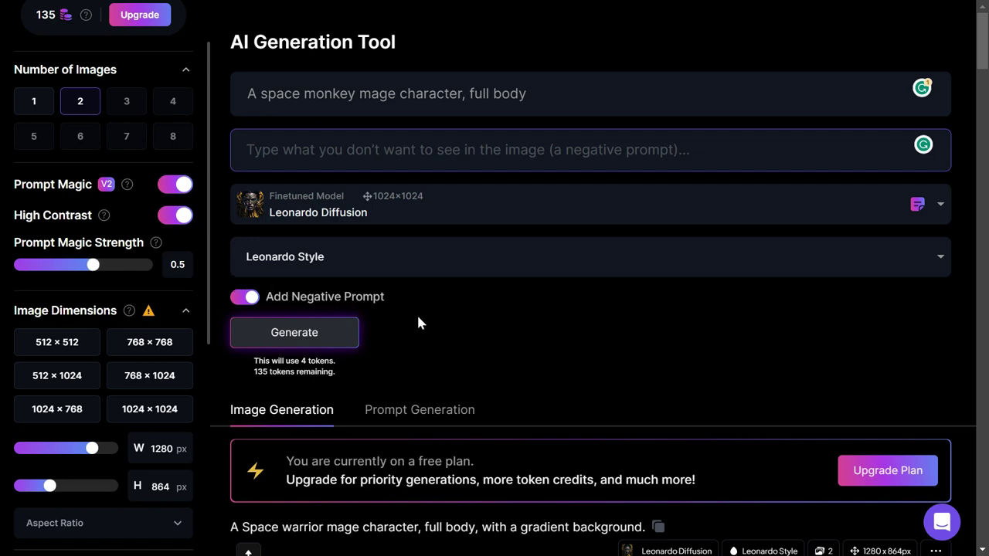
# - Generate a batch of space monkey mage images
pyautogui.click(326, 335)
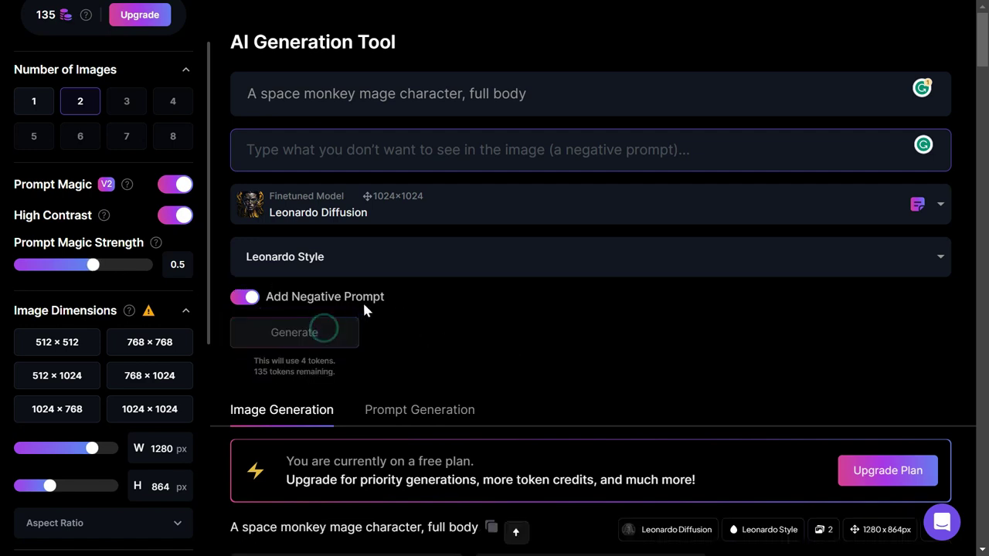
pyautogui.scroll(-3, 491, 301)
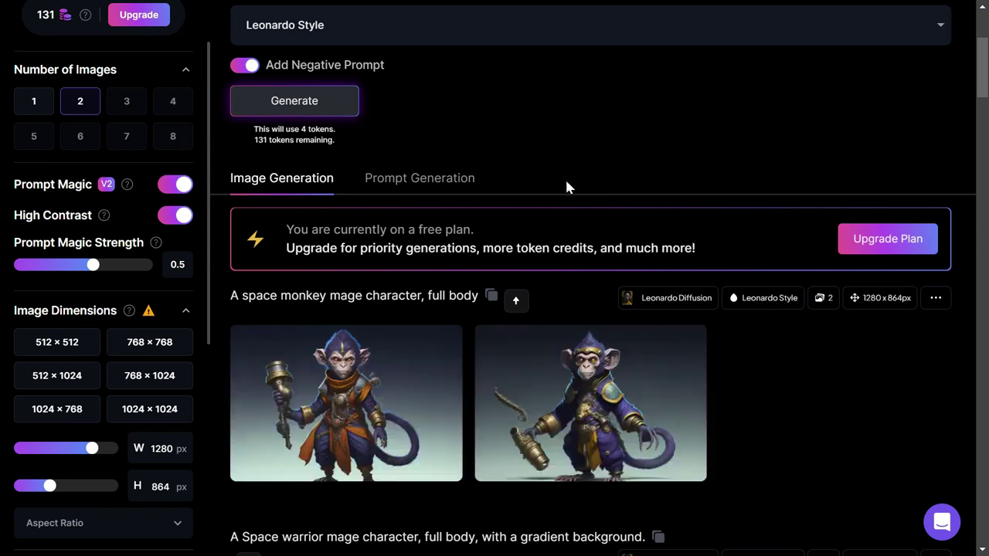
pyautogui.scroll(-3, 116, 313)
# - Set Guidance Scale to 10 and regenerate the monkey images
pyautogui.moveTo(74, 361); pyautogui.dragTo(175, 364)
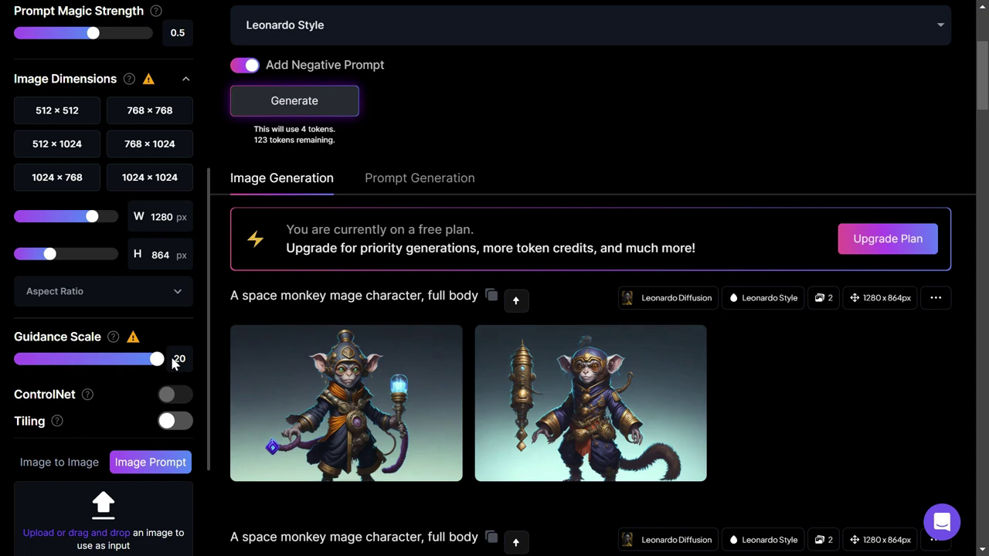
pyautogui.moveTo(173, 363); pyautogui.dragTo(136, 363)
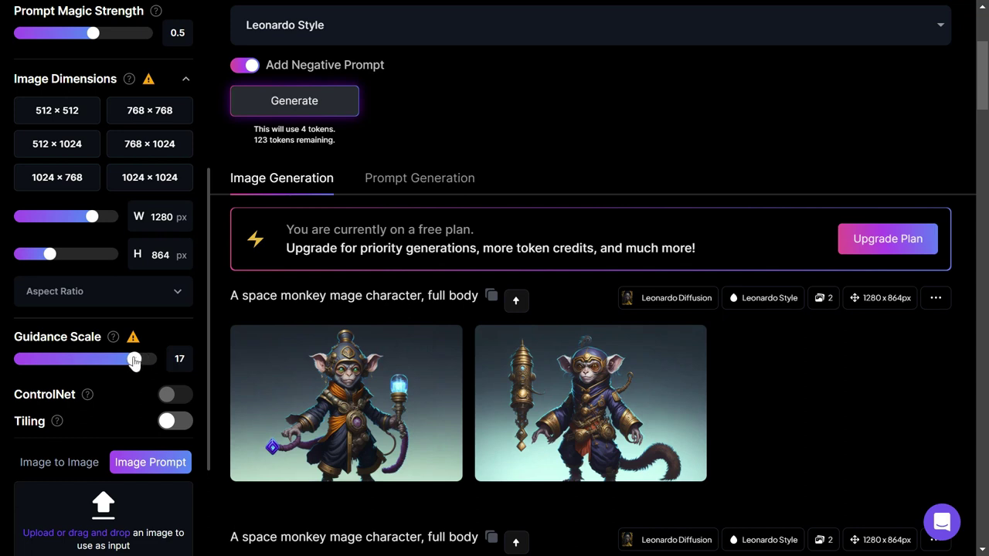
pyautogui.moveTo(134, 362); pyautogui.dragTo(82, 360)
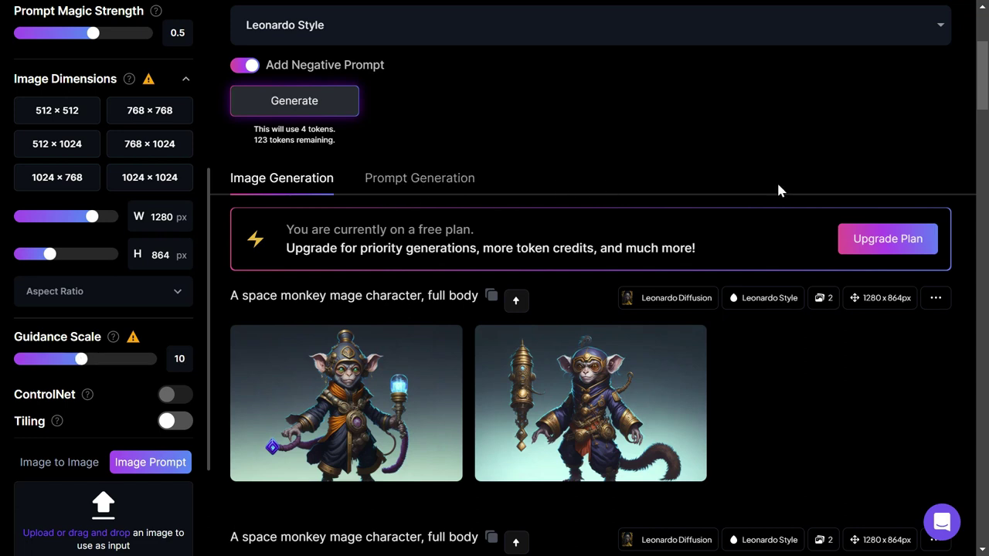
pyautogui.click(299, 98)
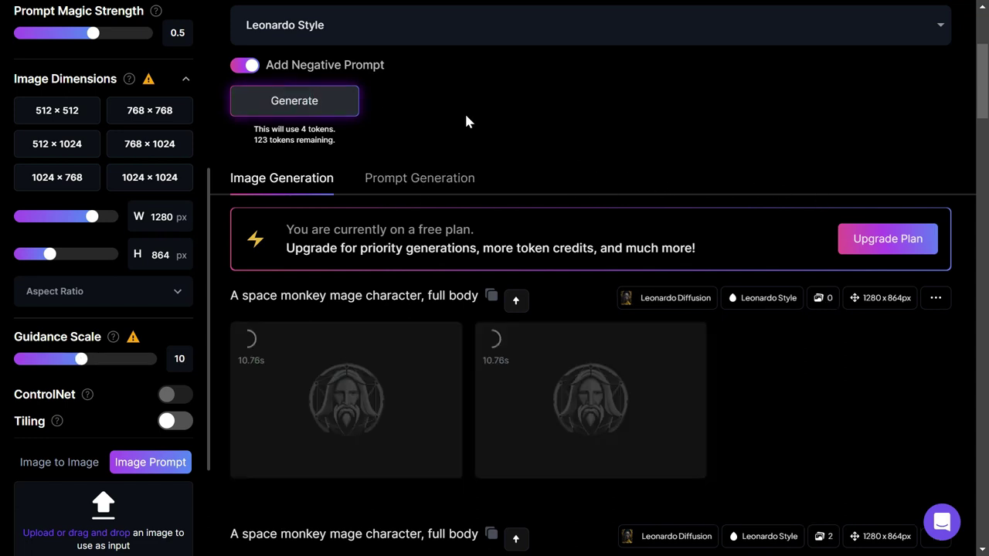
# - Preview the first two new monkey images, then regenerate at Guidance Scale 3
pyautogui.click(415, 393)
pyautogui.click(857, 274)
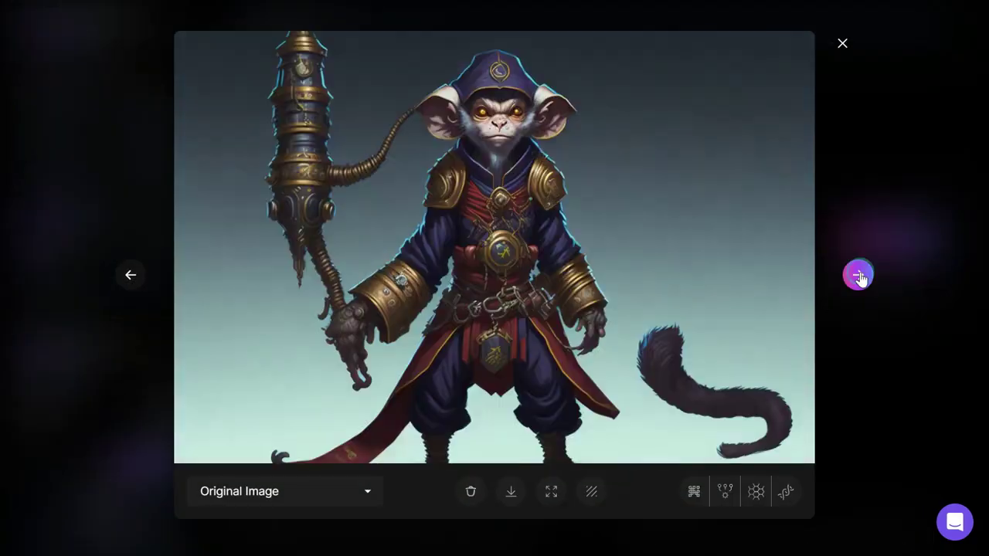
pyautogui.click(842, 44)
pyautogui.moveTo(81, 360); pyautogui.dragTo(28, 359)
pyautogui.click(340, 100)
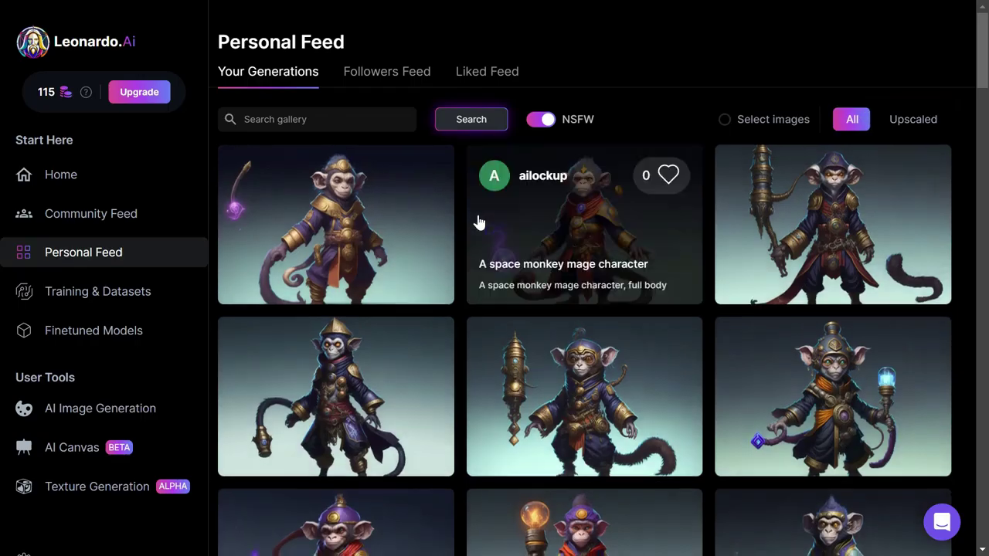
# - Scroll the Personal Feed down to the oldest robots, isometric bases and 'Logo design' images
pyautogui.scroll(-10, 448, 241)
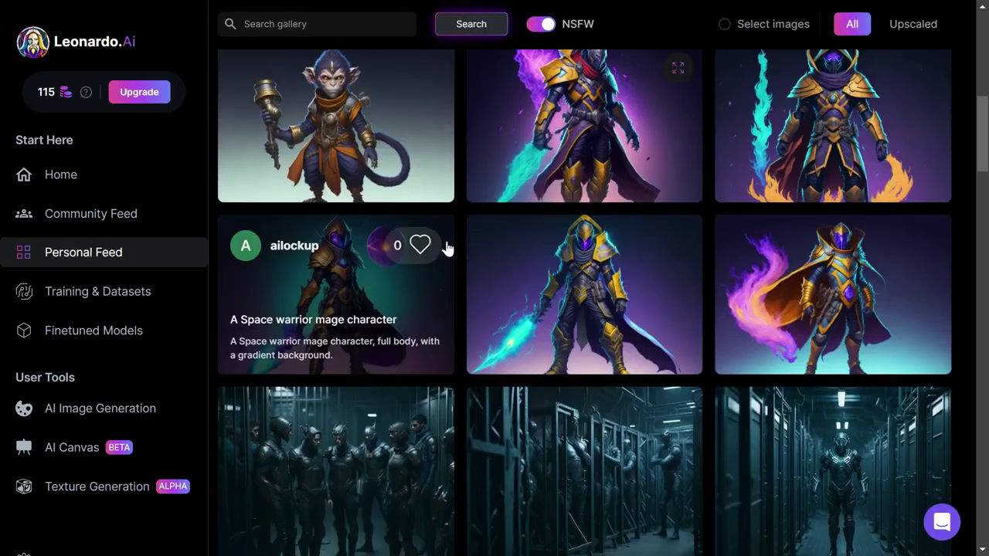
pyautogui.scroll(-8, 447, 247)
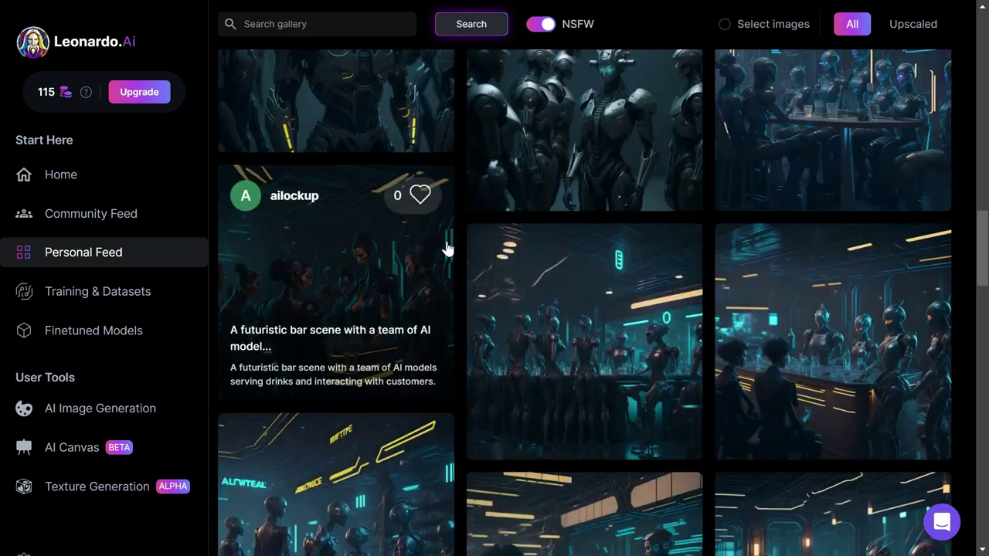
pyautogui.scroll(-10, 447, 247)
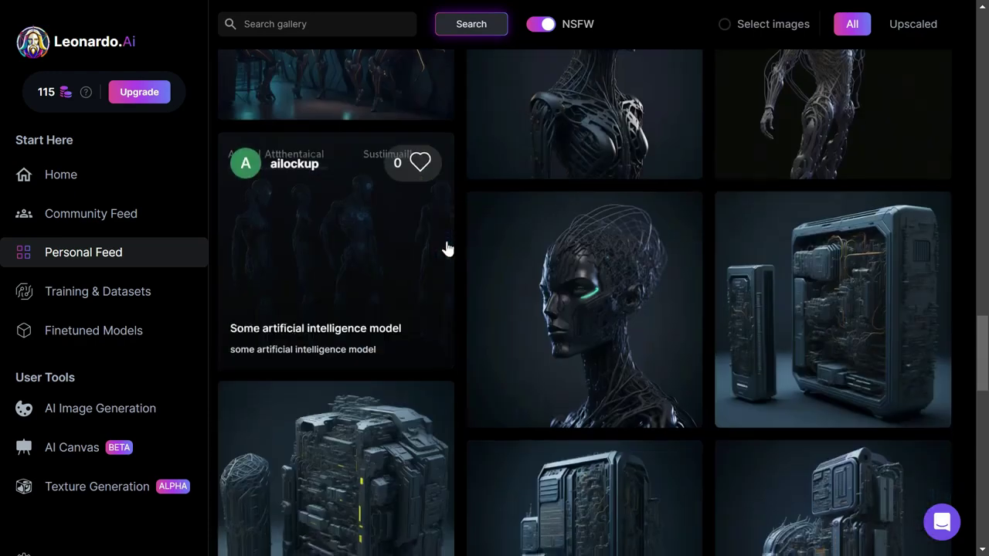
pyautogui.scroll(-10, 447, 248)
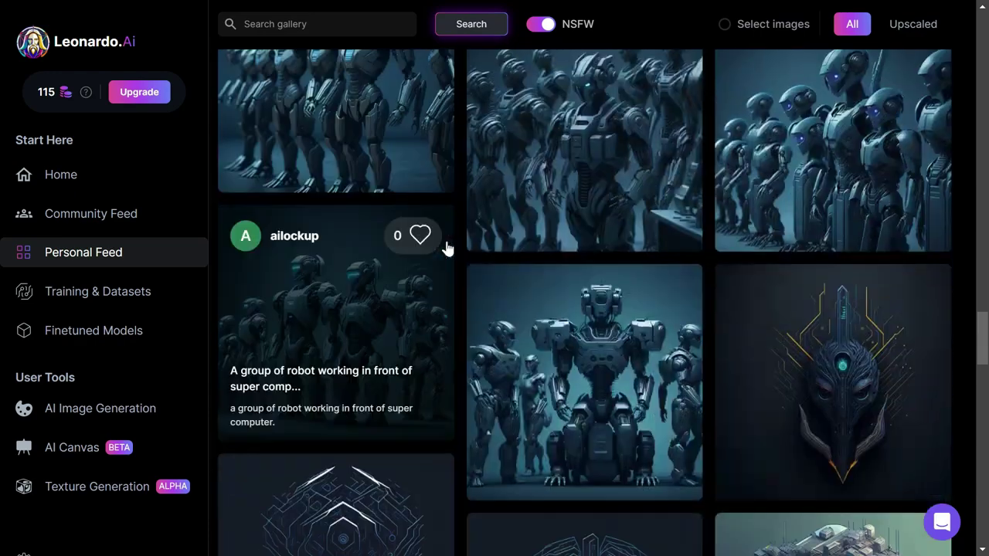
pyautogui.scroll(-7, 447, 249)
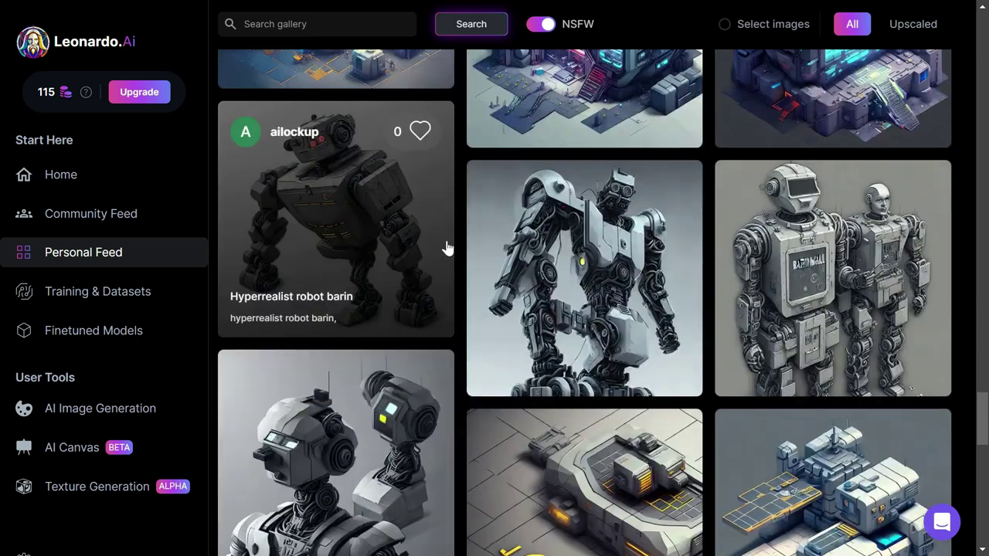
pyautogui.scroll(-5, 447, 247)
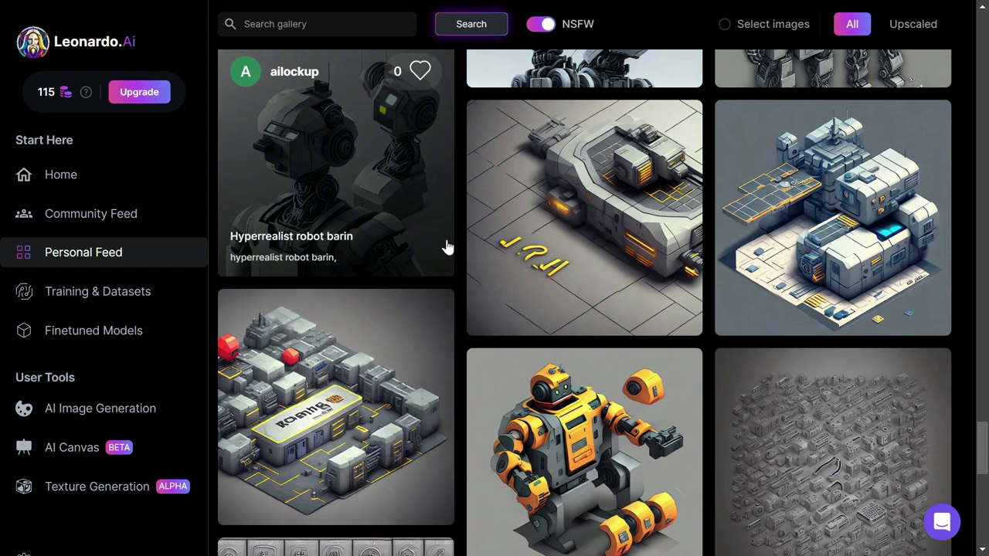
pyautogui.scroll(-5, 558, 318)
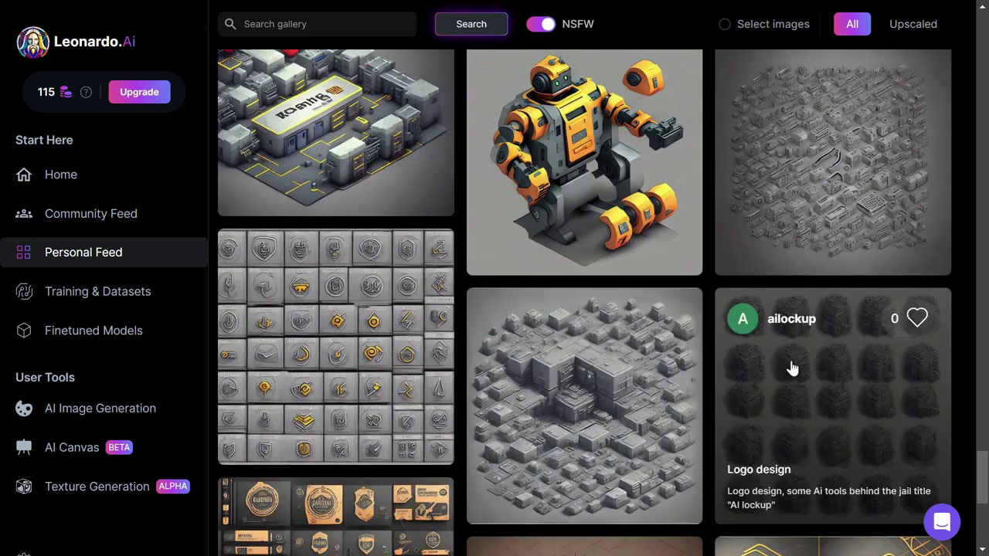
pyautogui.scroll(-5, 812, 375)
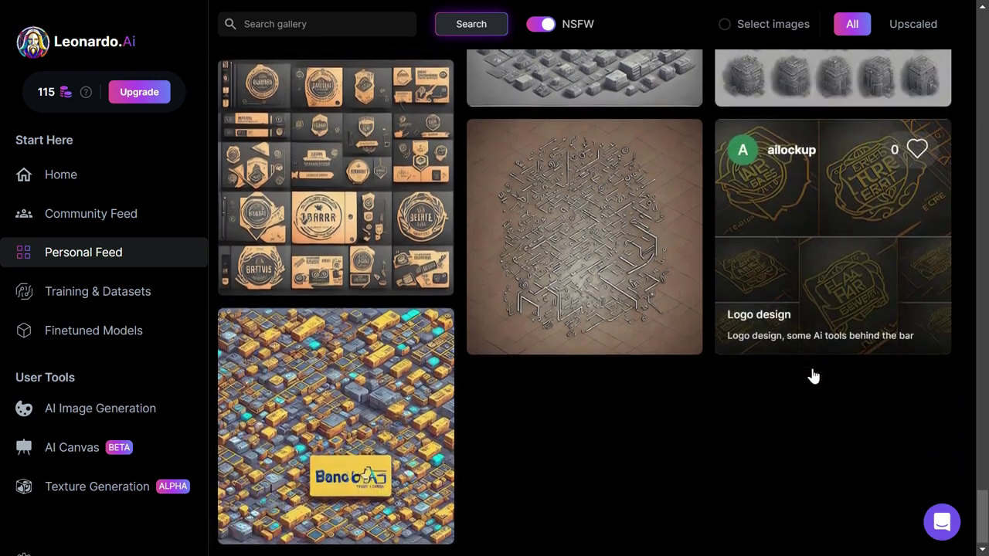